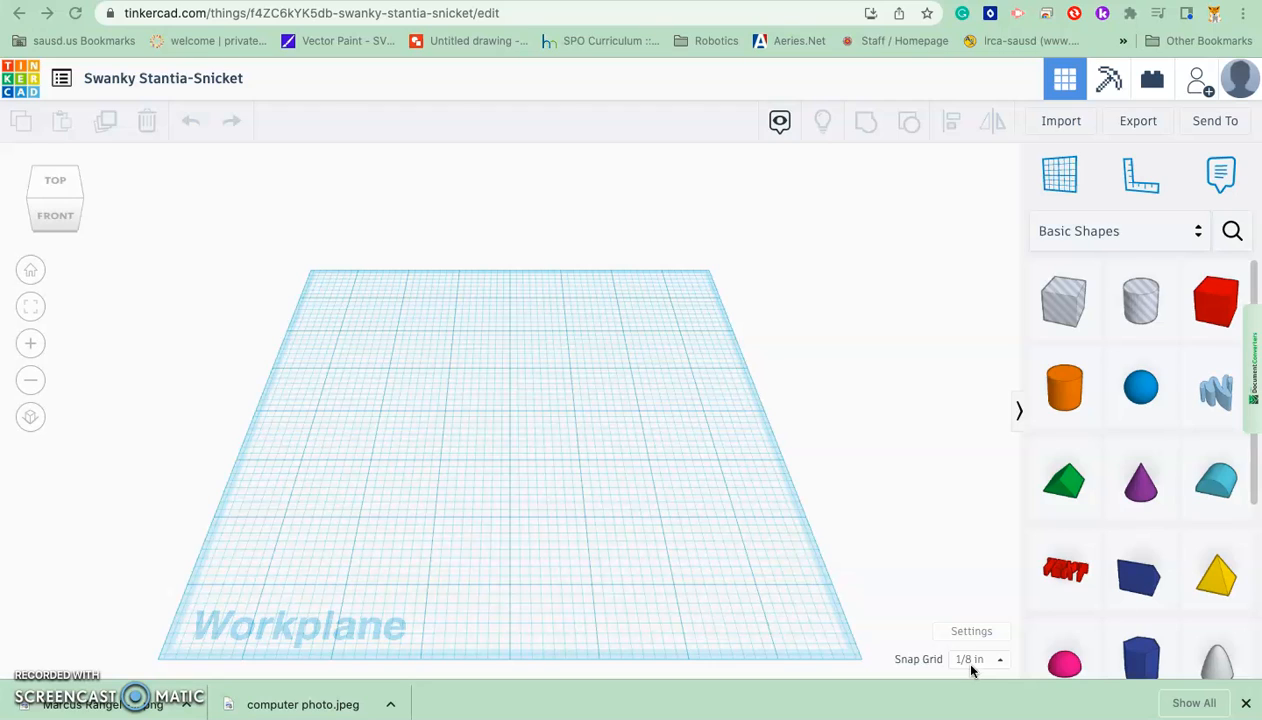
# Step: Change the workspace units to Millimeters and close the workspace settings
pyautogui.click(887, 648)
pyautogui.click(944, 632)
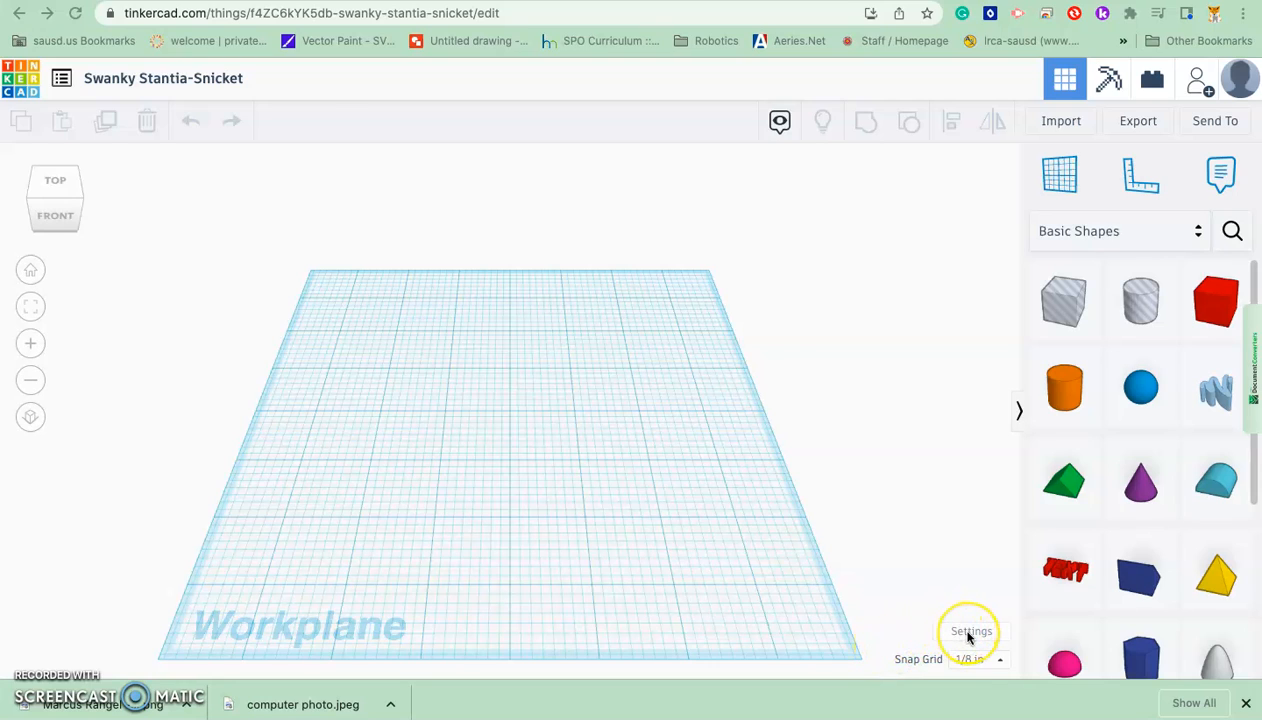
pyautogui.click(967, 633)
pyautogui.click(967, 633)
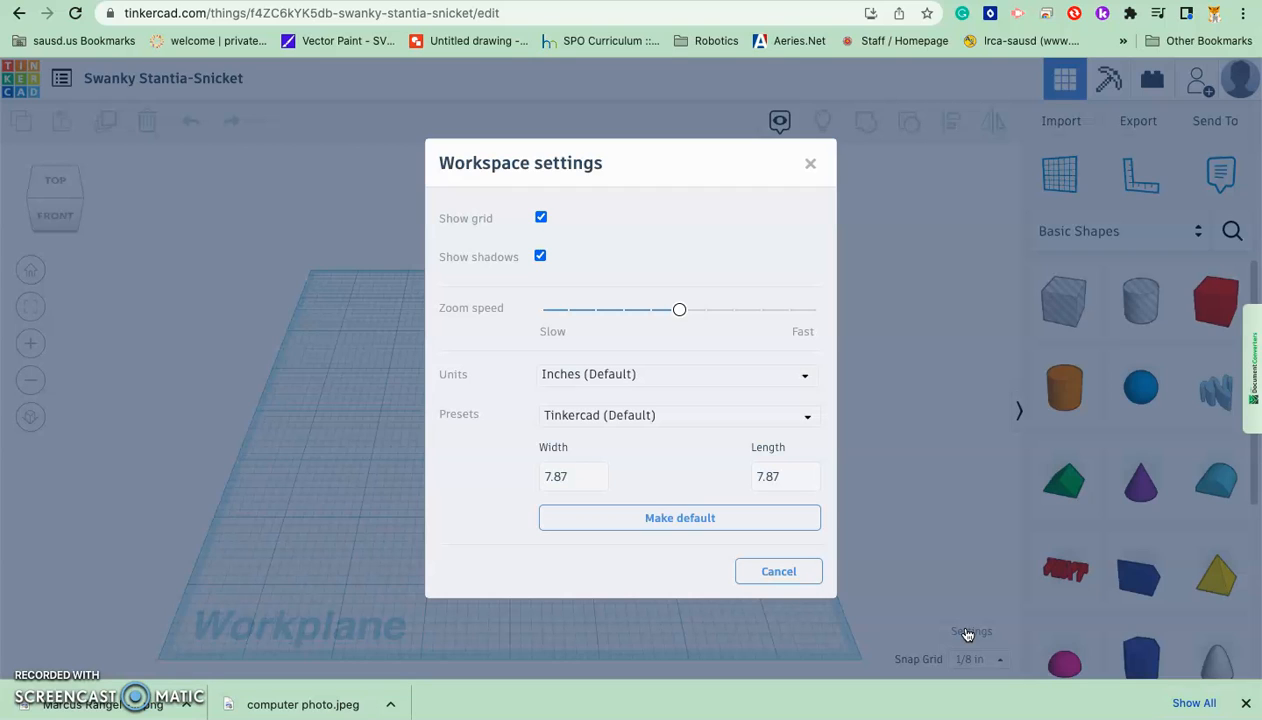
pyautogui.click(761, 383)
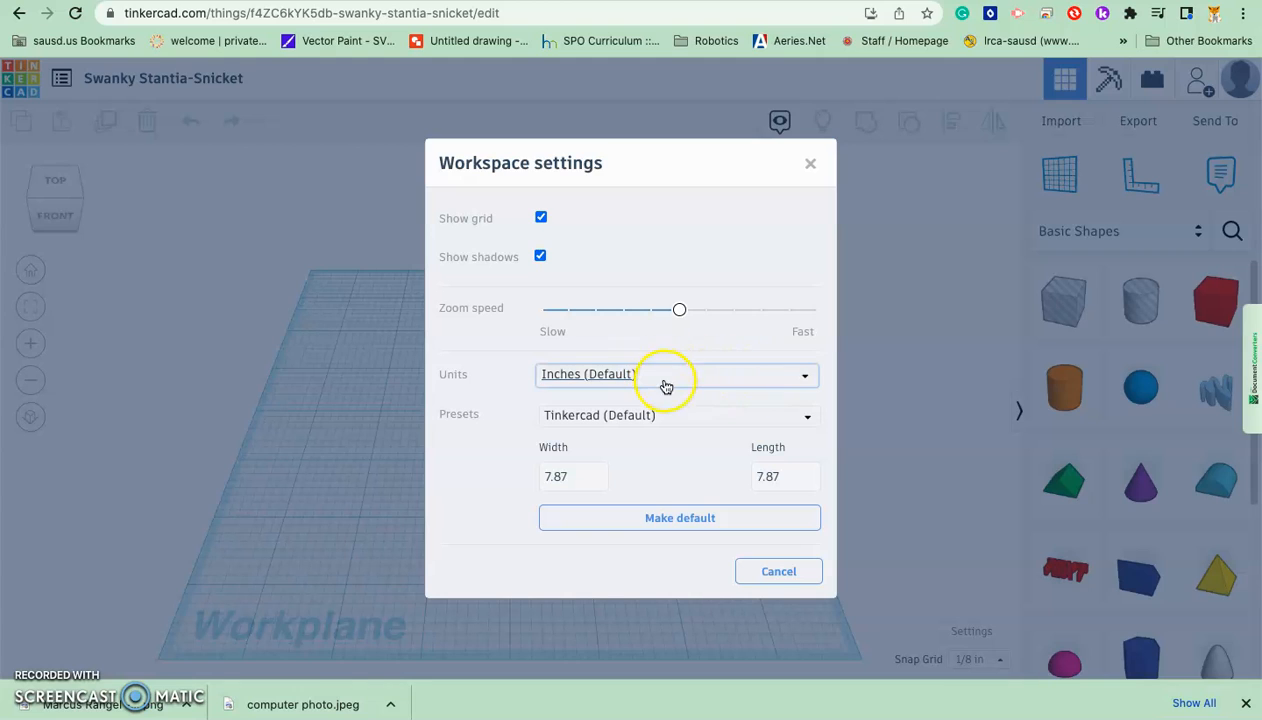
pyautogui.click(715, 378)
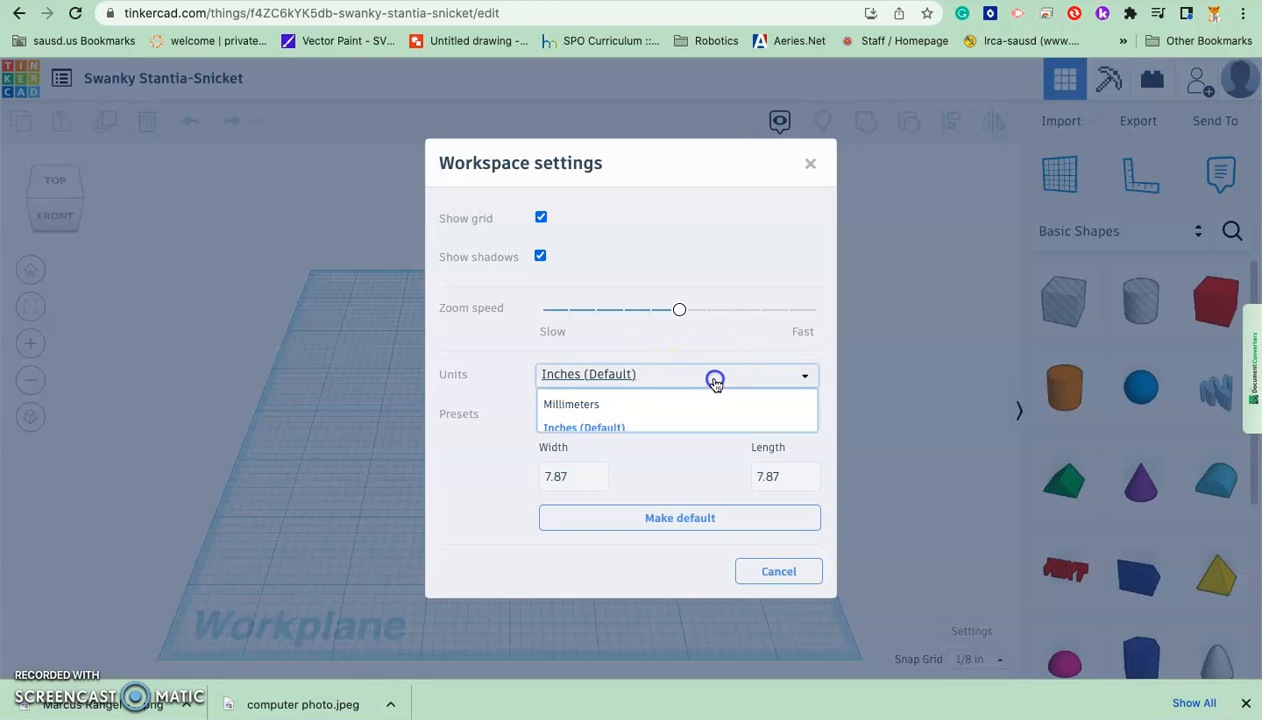
pyautogui.click(598, 407)
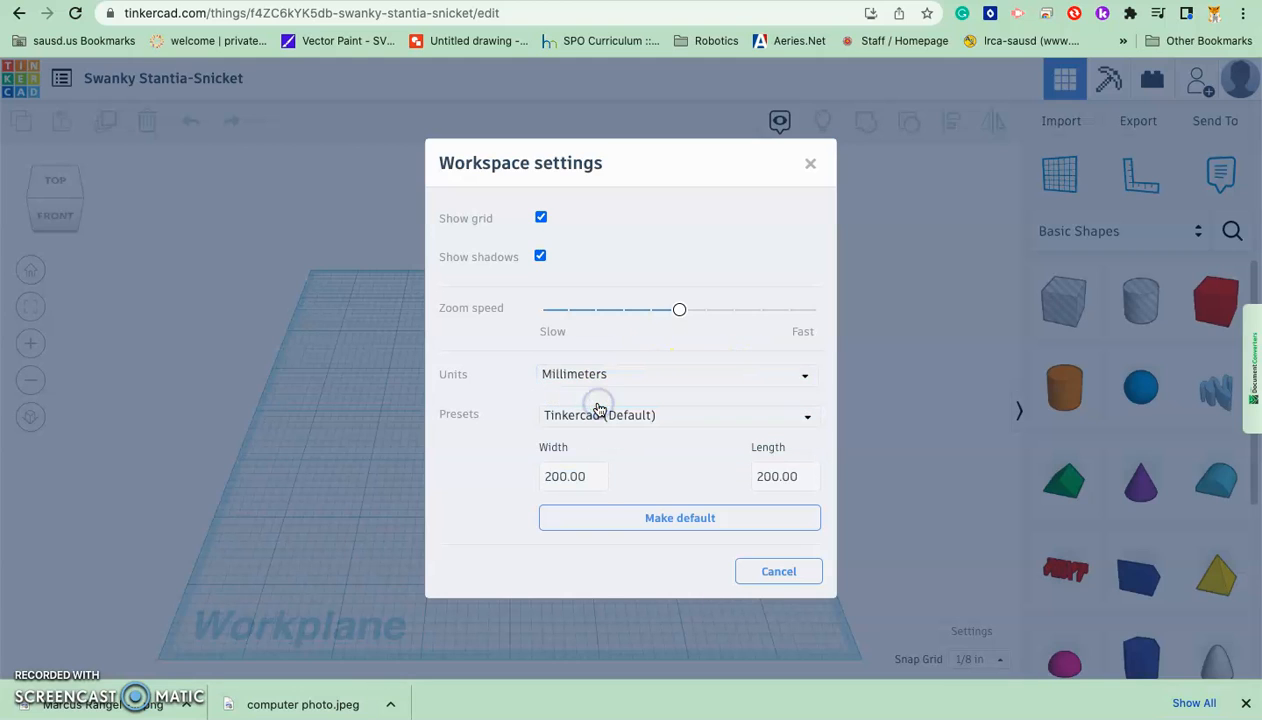
pyautogui.click(320, 362)
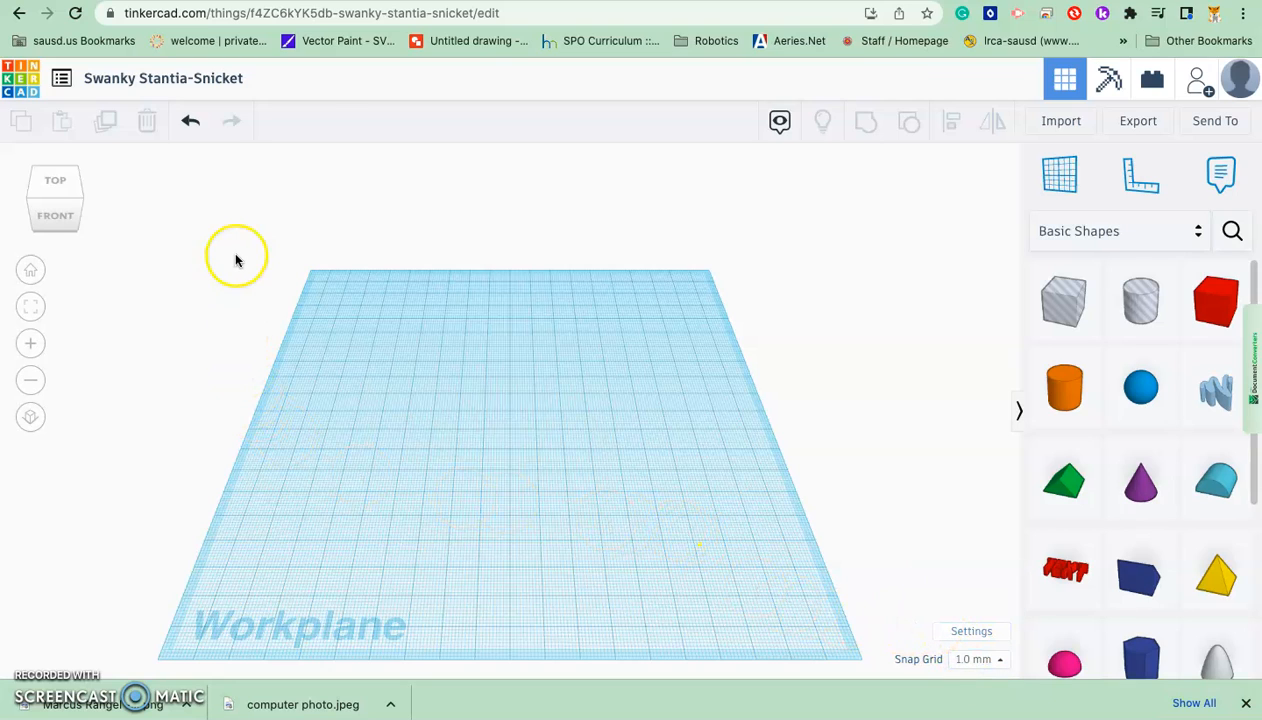
# Step: Rename the design as "tag name"
pyautogui.click(152, 79)
pyautogui.click(203, 138)
pyautogui.click(133, 120)
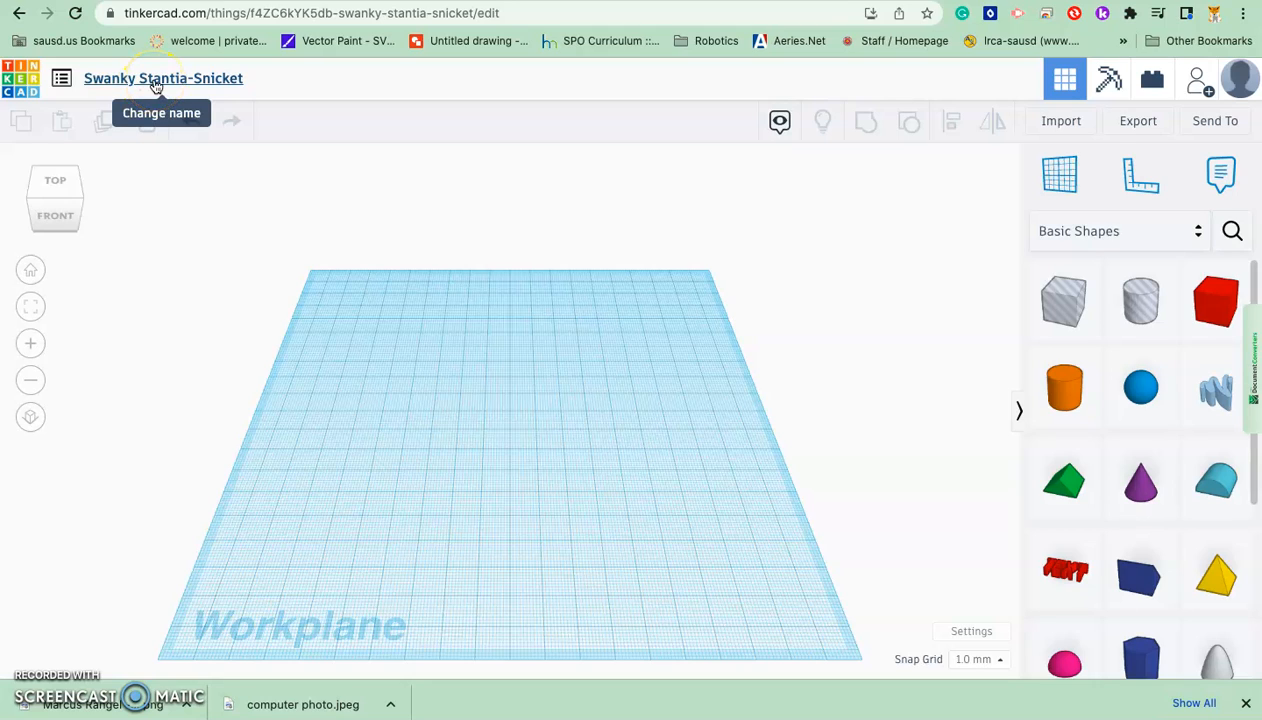
pyautogui.click(155, 80)
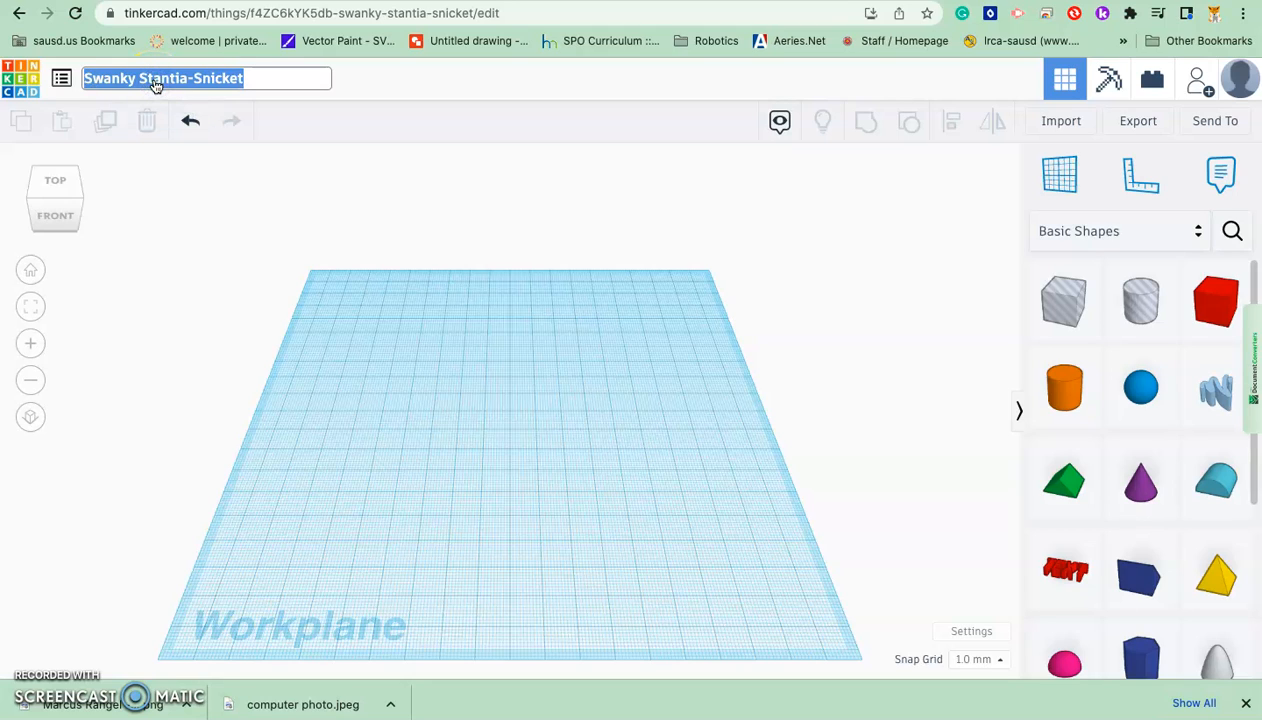
pyautogui.write('tag')
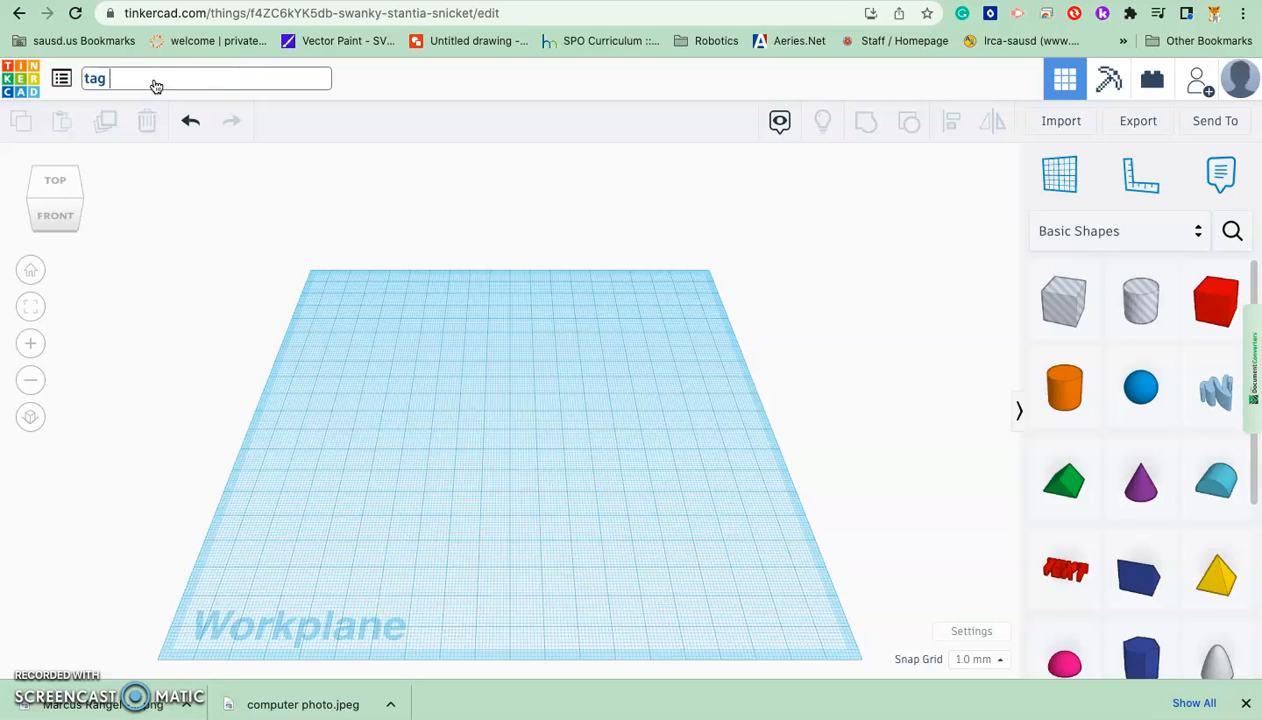
pyautogui.write(' namer')
pyautogui.click(431, 374)
pyautogui.click(476, 370)
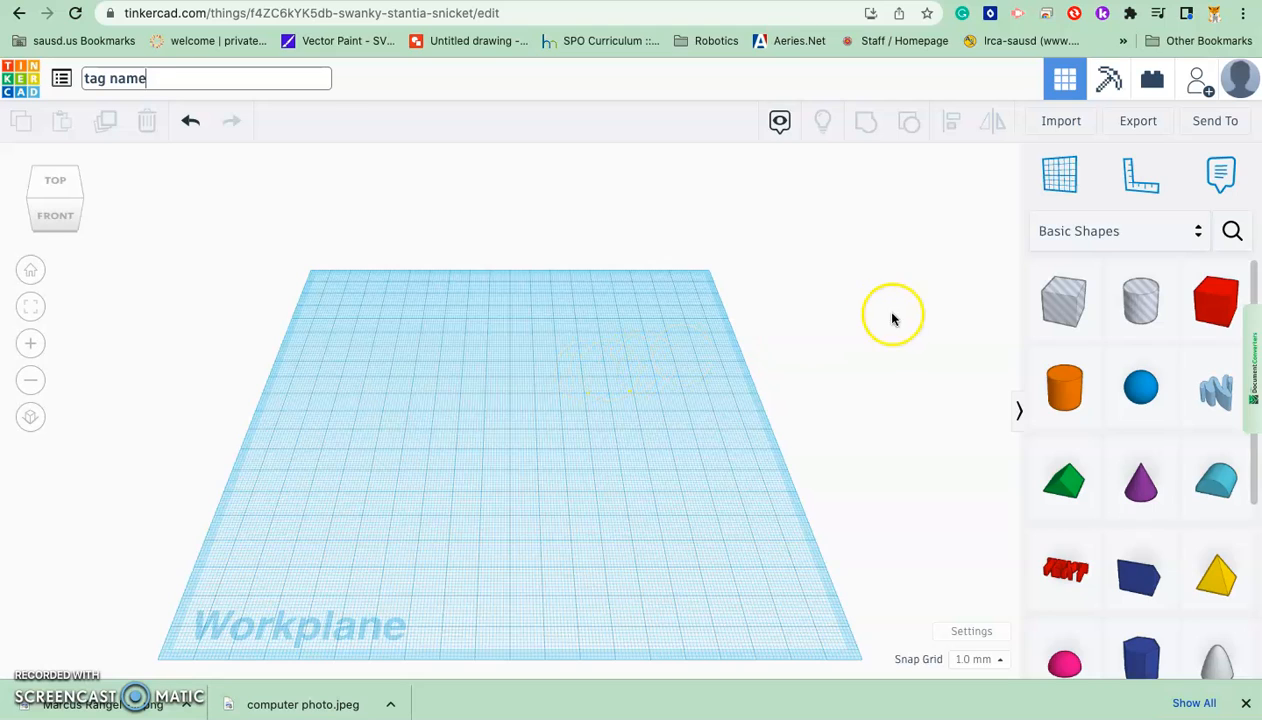
# Step: Place the ruler at the front-left corner of the workplane and add a solid box inside the ruler's axes
pyautogui.click(1143, 186)
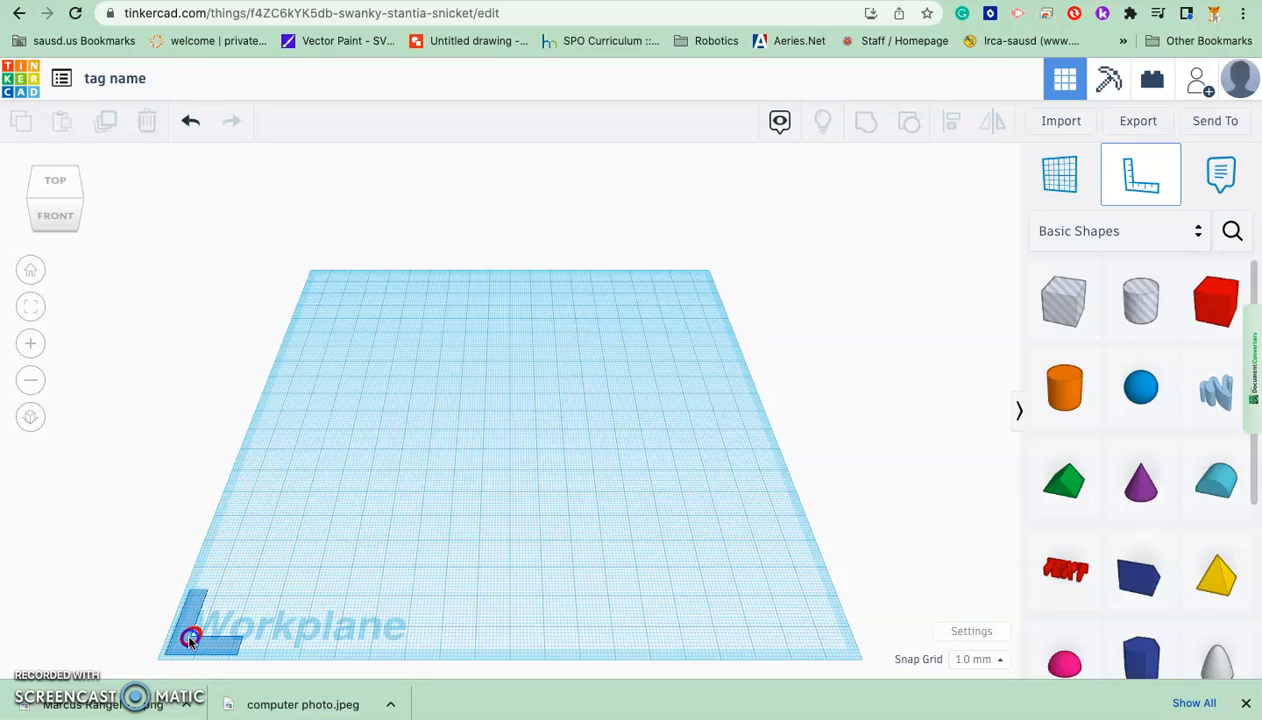
pyautogui.click(190, 639)
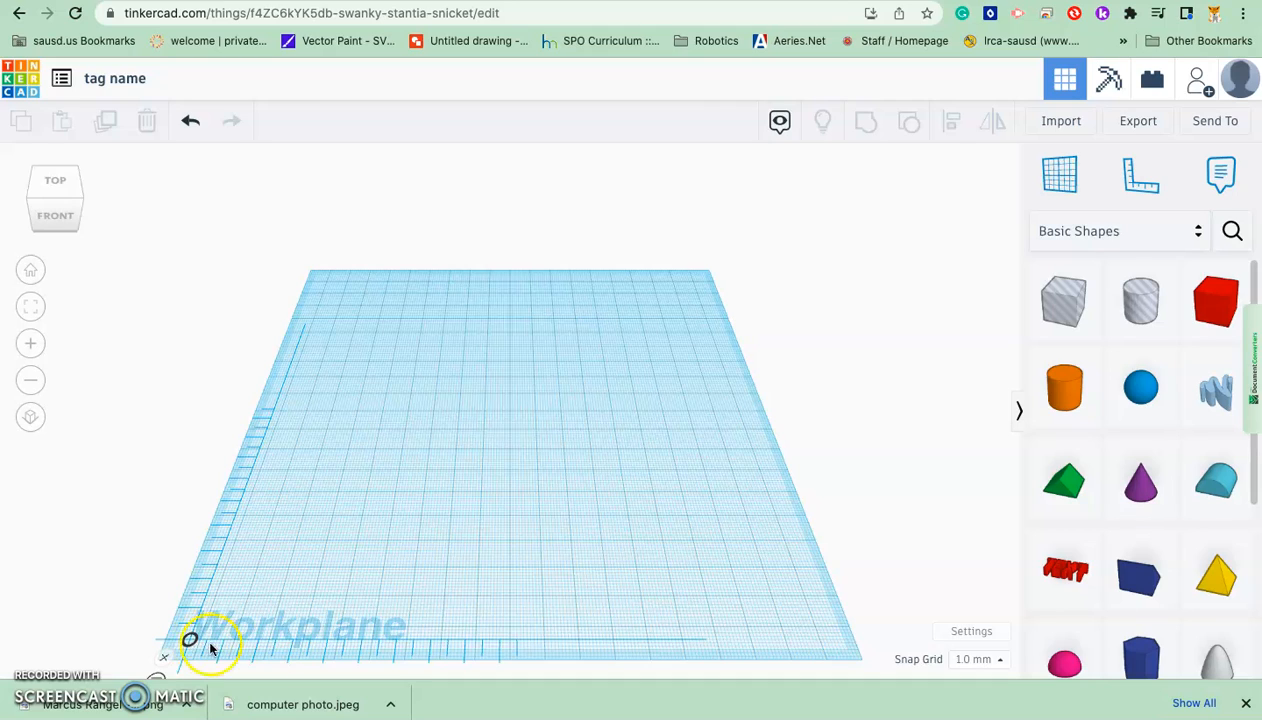
pyautogui.click(1218, 299)
pyautogui.moveTo(1218, 299); pyautogui.dragTo(382, 430)
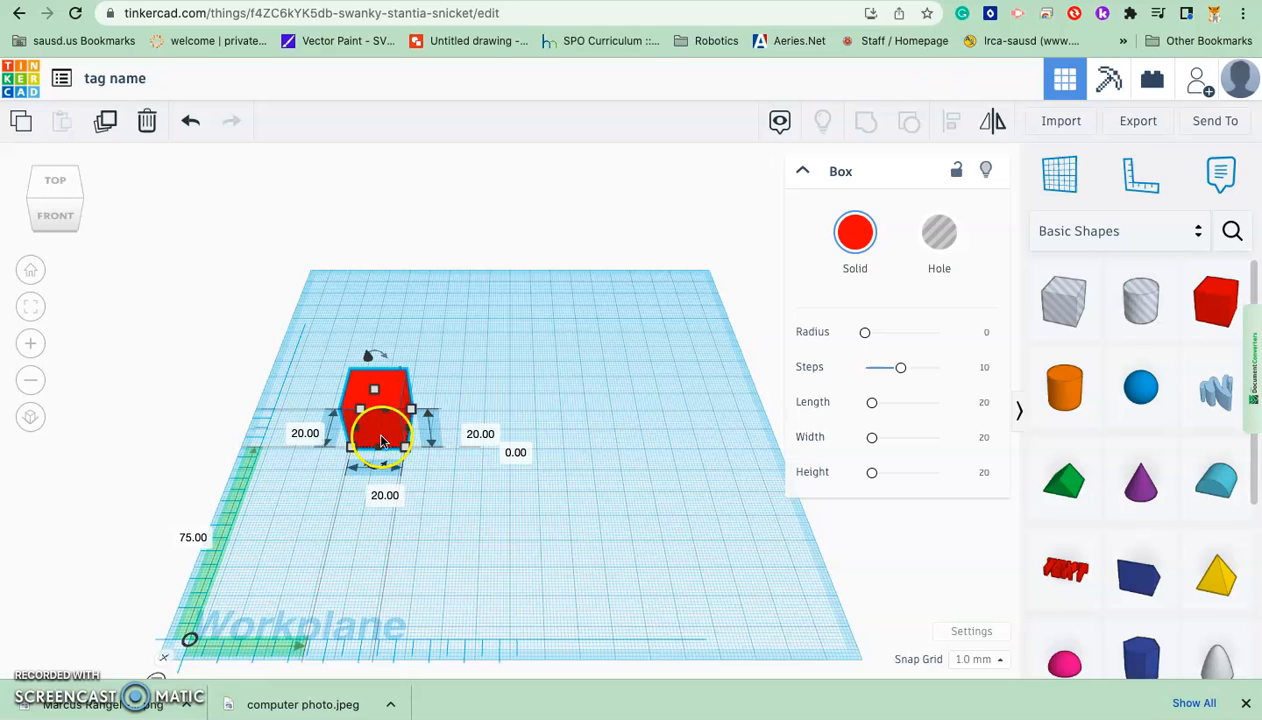
# Step: Set the red box's left-to-right dimension to 40 mm and its height to 5 mm
pyautogui.click(385, 497)
pyautogui.write('40')
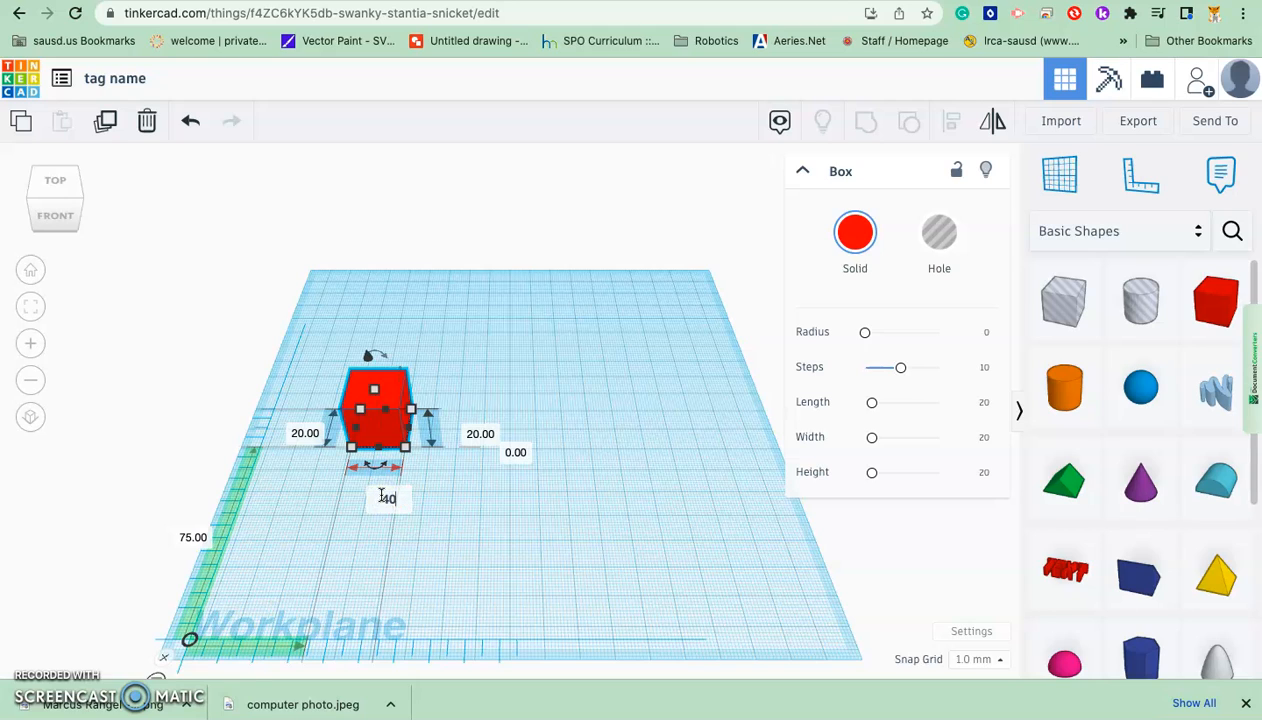
pyautogui.press('Return')
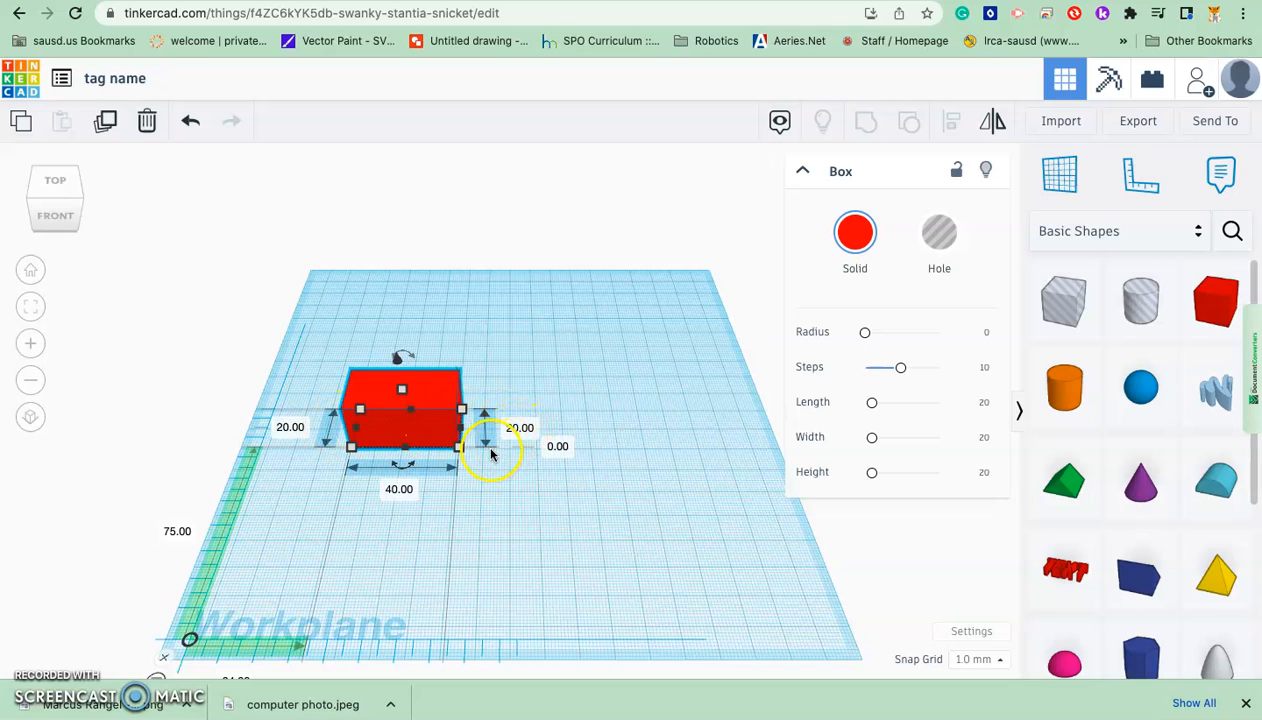
pyautogui.click(515, 428)
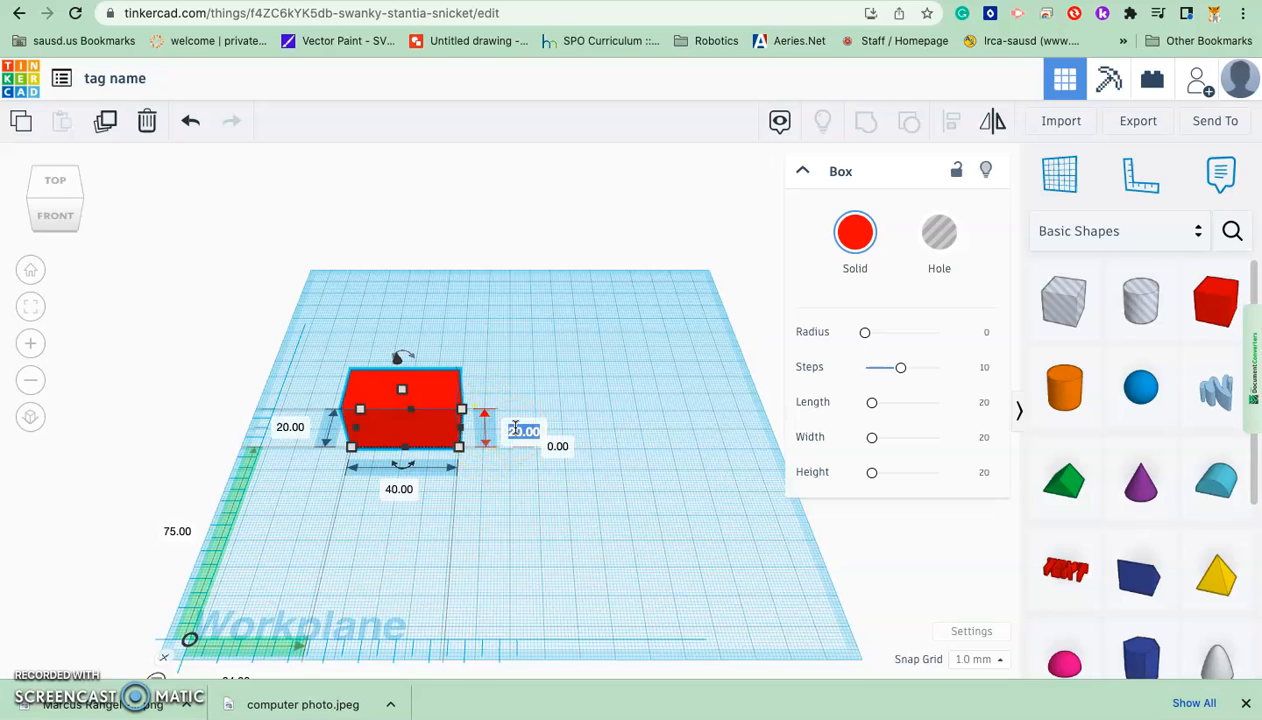
pyautogui.write('5')
pyautogui.press('Return')
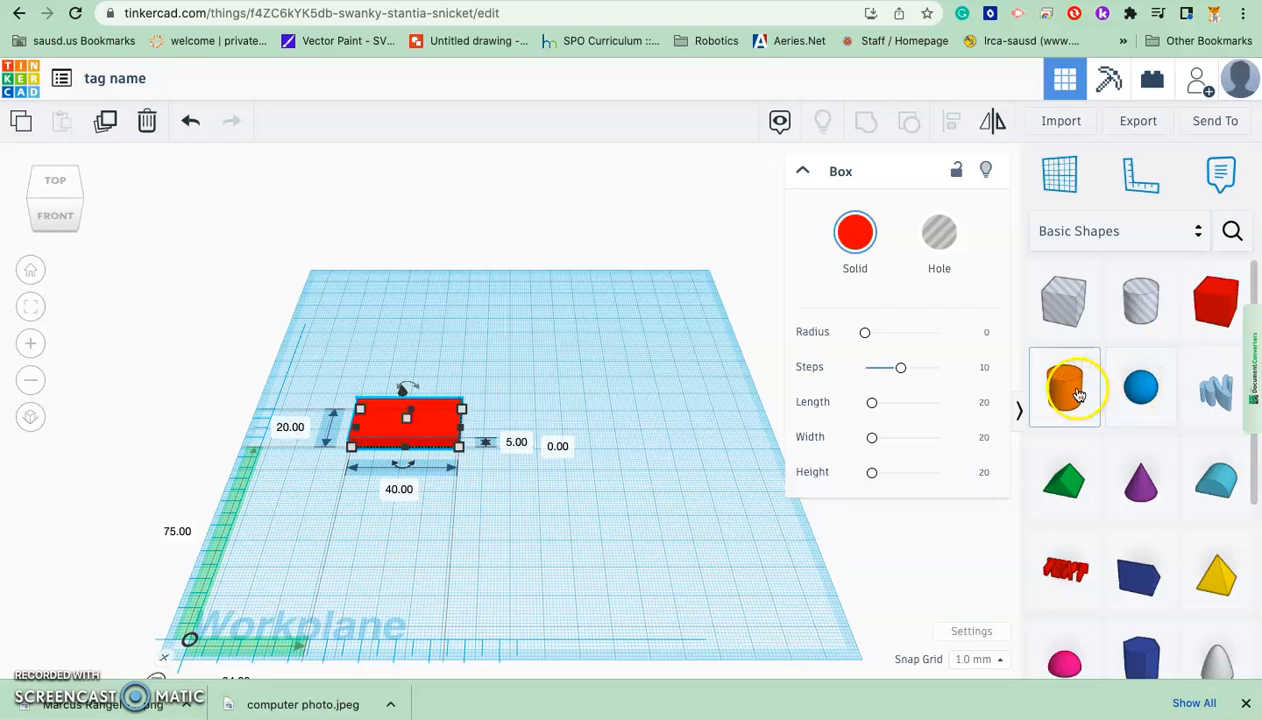
# Step: Add a solid cylinder in front of the red box and set its height to 5 mm
pyautogui.moveTo(1071, 393); pyautogui.dragTo(401, 514)
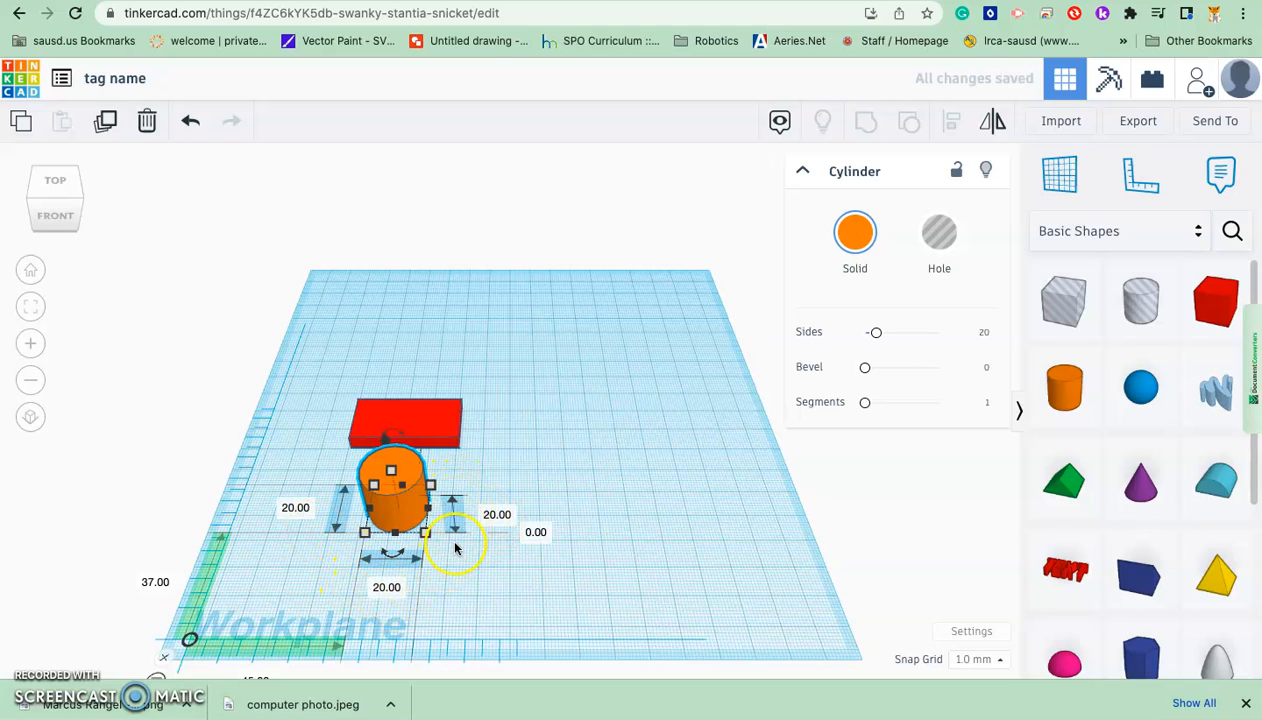
pyautogui.click(497, 515)
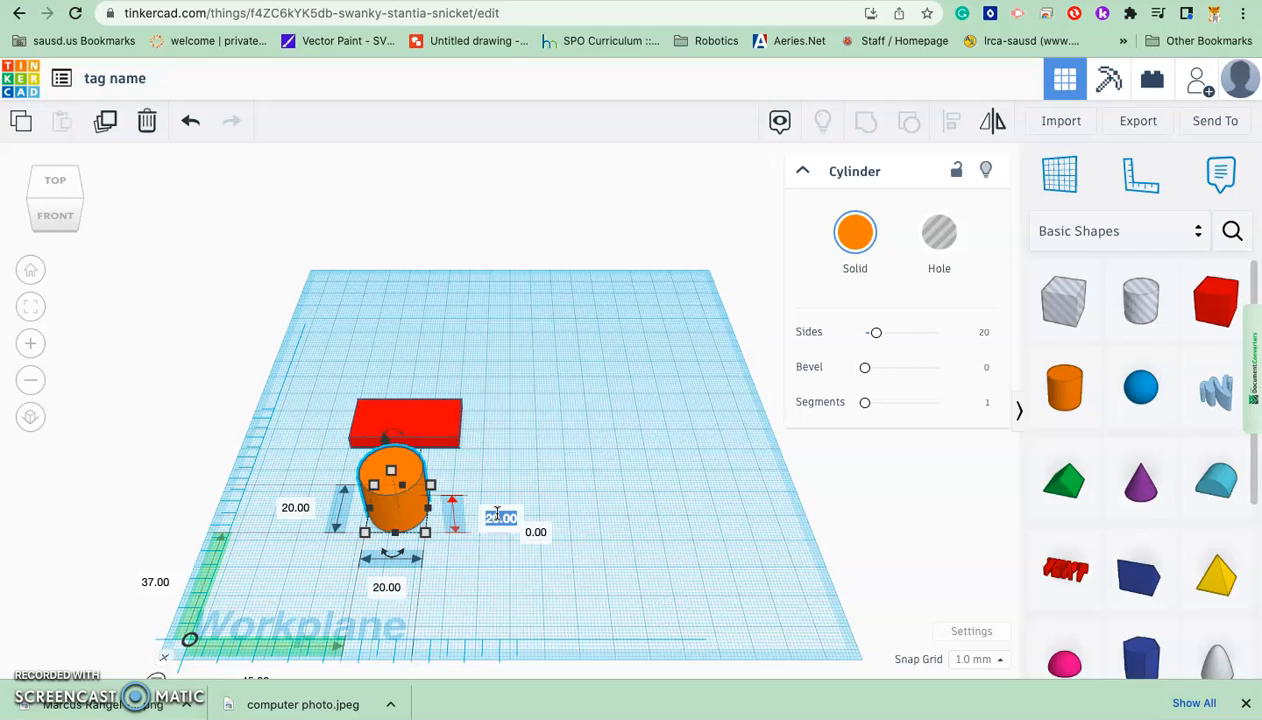
pyautogui.write('5')
pyautogui.press('Return')
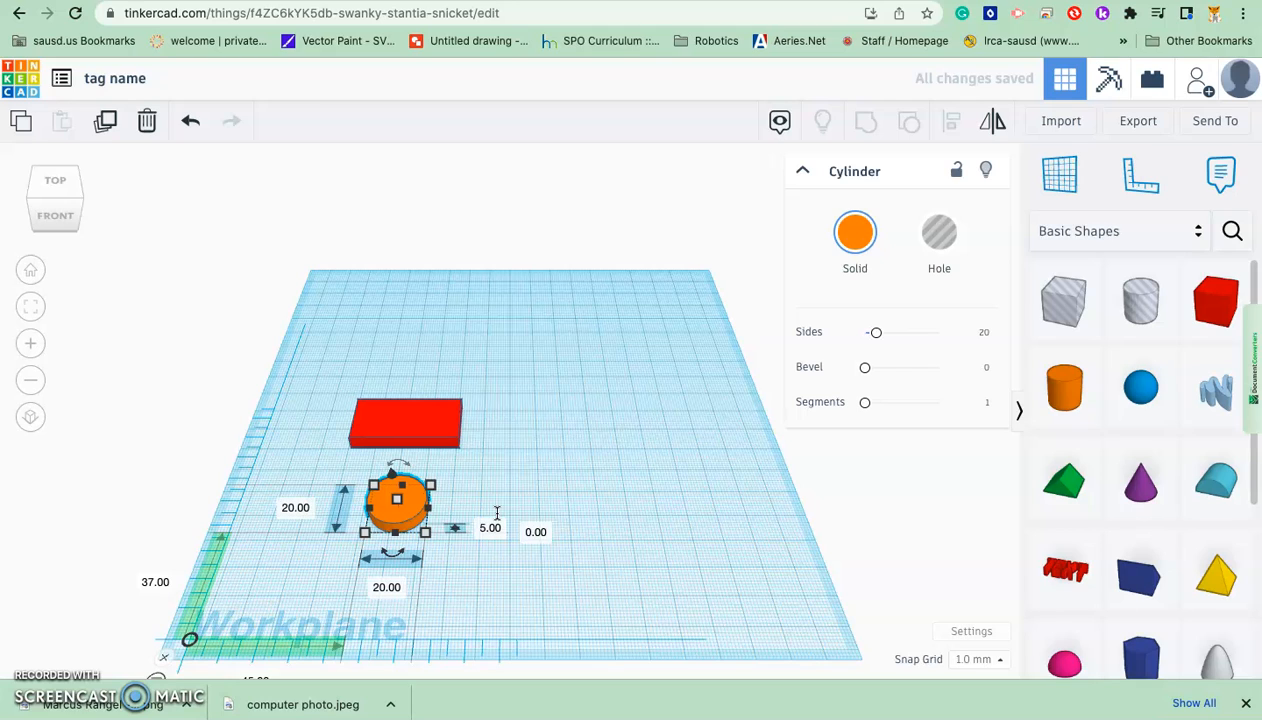
# Step: Align the cylinder with the red box, centred front to back and flush with the box's right end
pyautogui.click(443, 420)
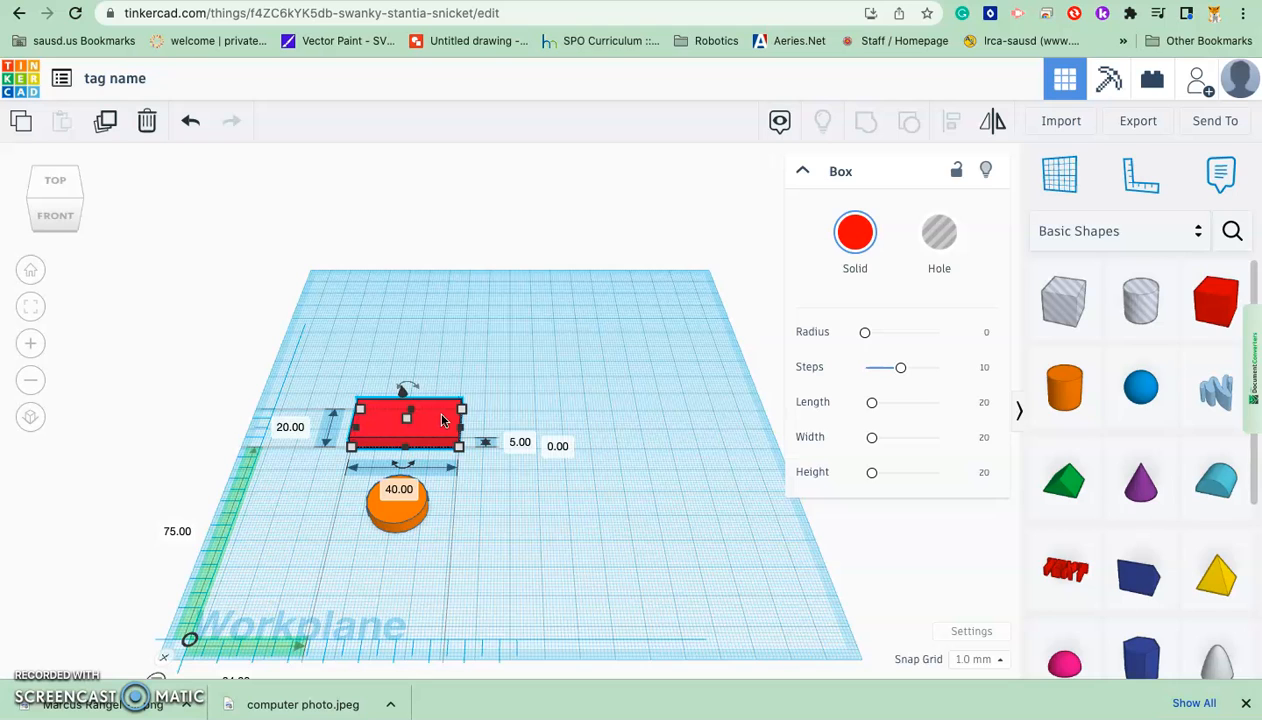
pyautogui.click(397, 518)
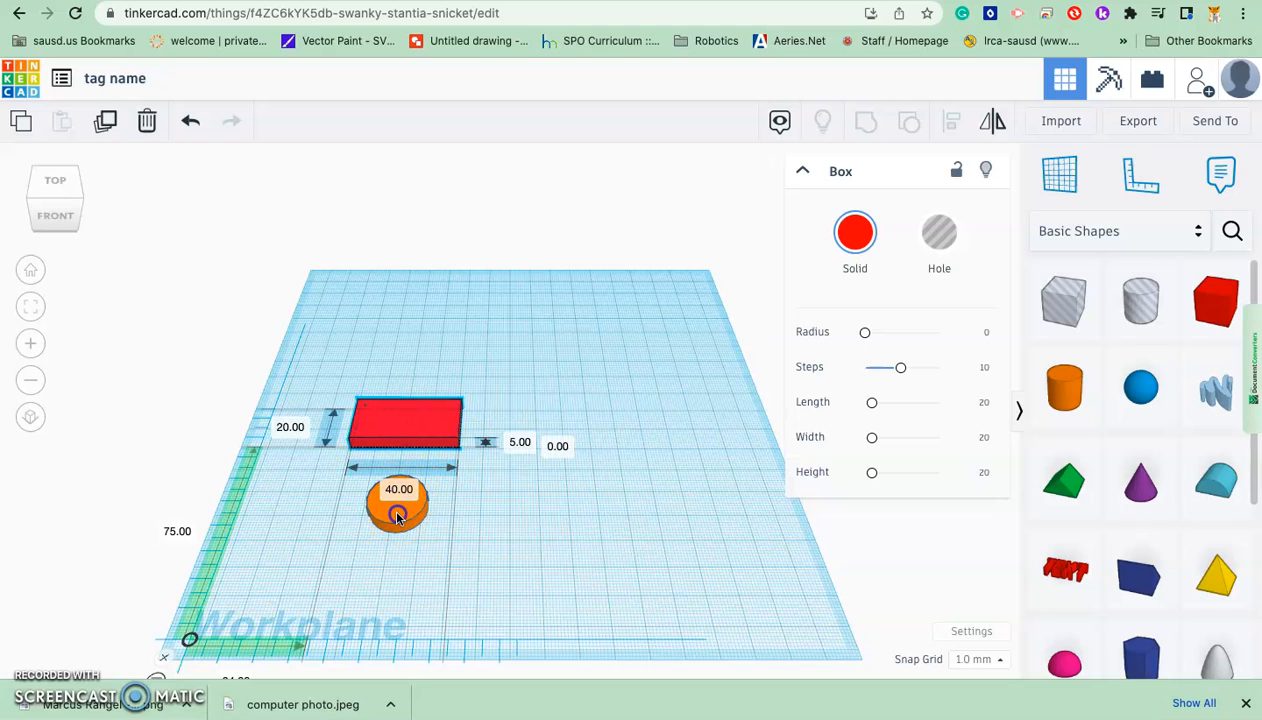
pyautogui.click(397, 515)
pyautogui.click(430, 420)
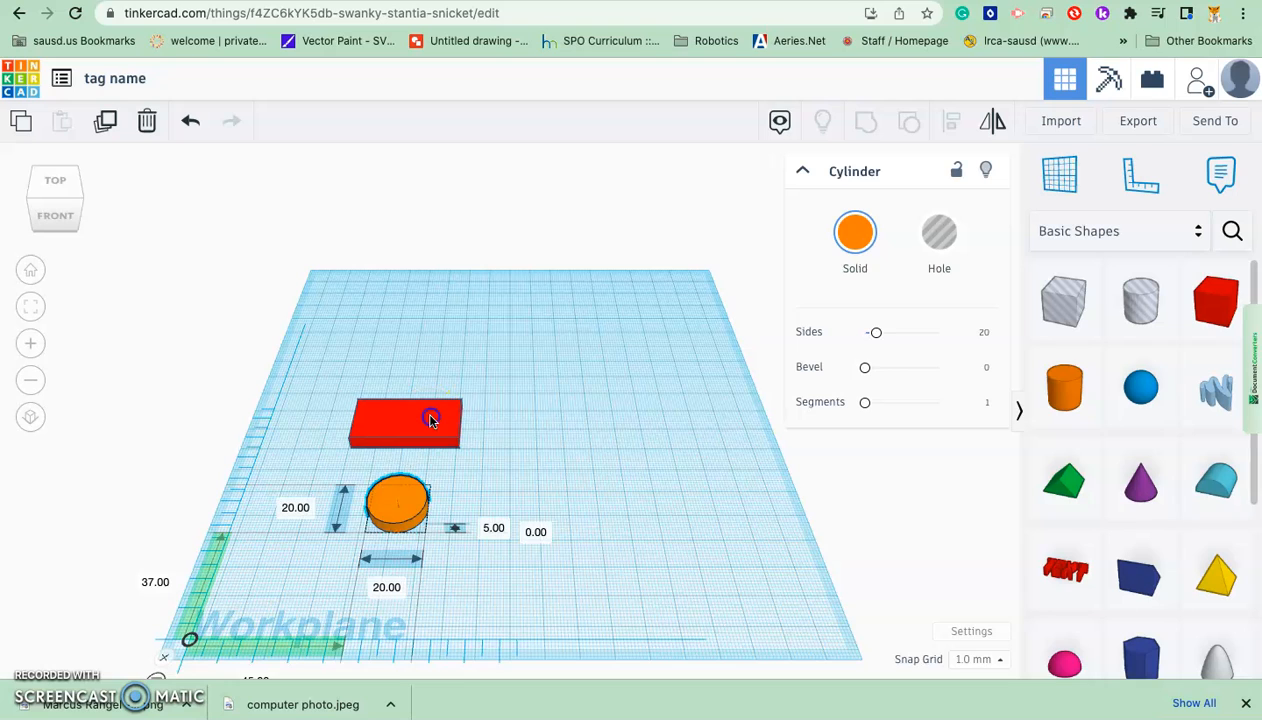
pyautogui.click(395, 516)
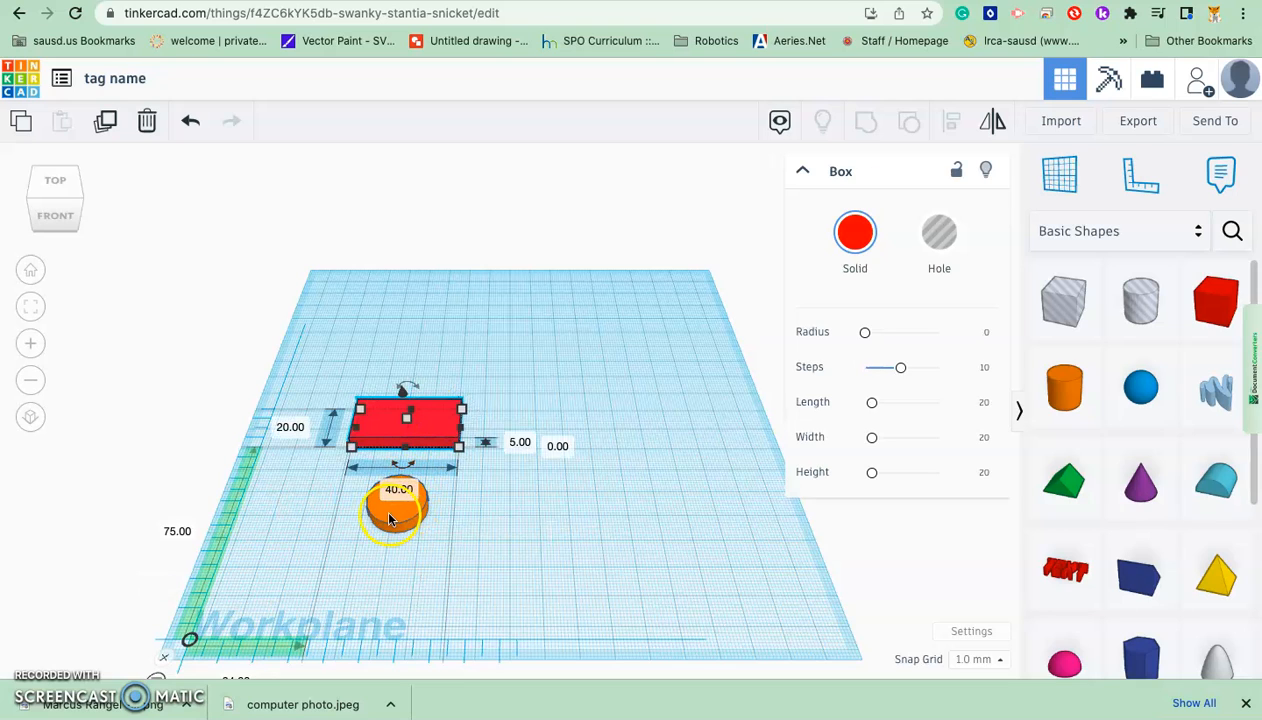
pyautogui.click(413, 447)
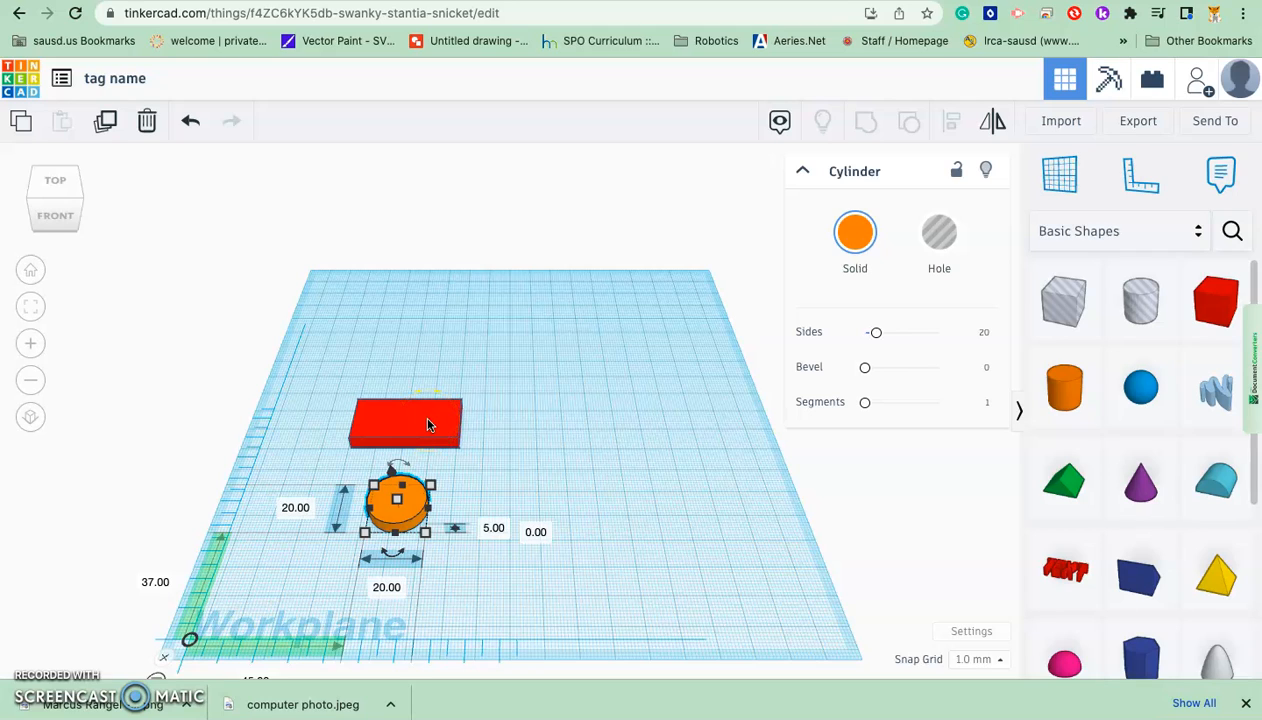
pyautogui.keyDown('shift'); pyautogui.click(427, 424); pyautogui.keyUp('shift')
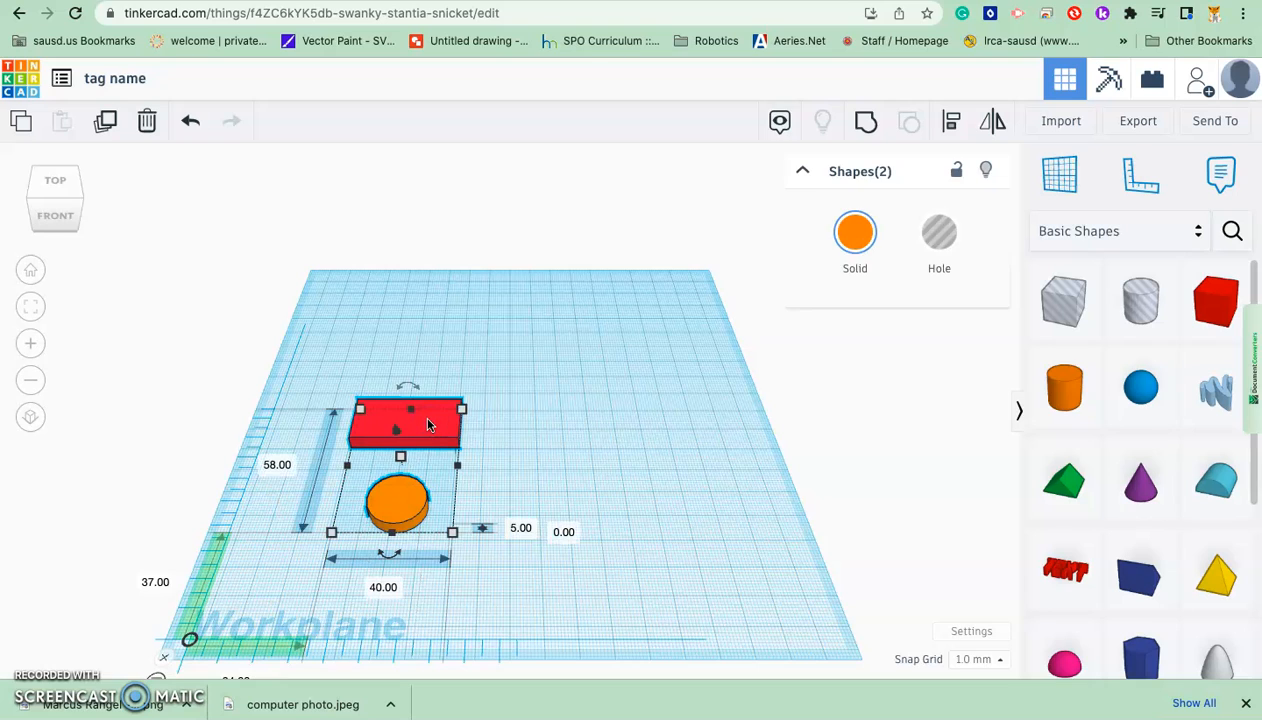
pyautogui.click(438, 401)
pyautogui.click(422, 515)
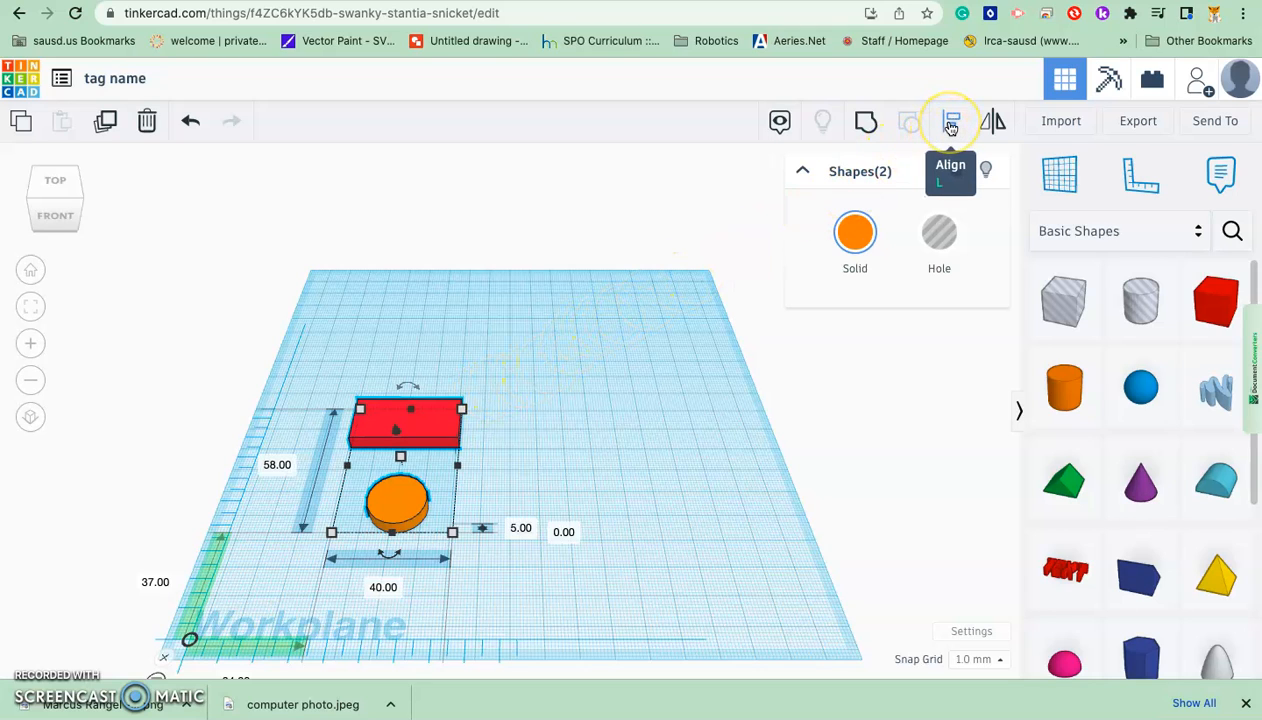
pyautogui.click(951, 124)
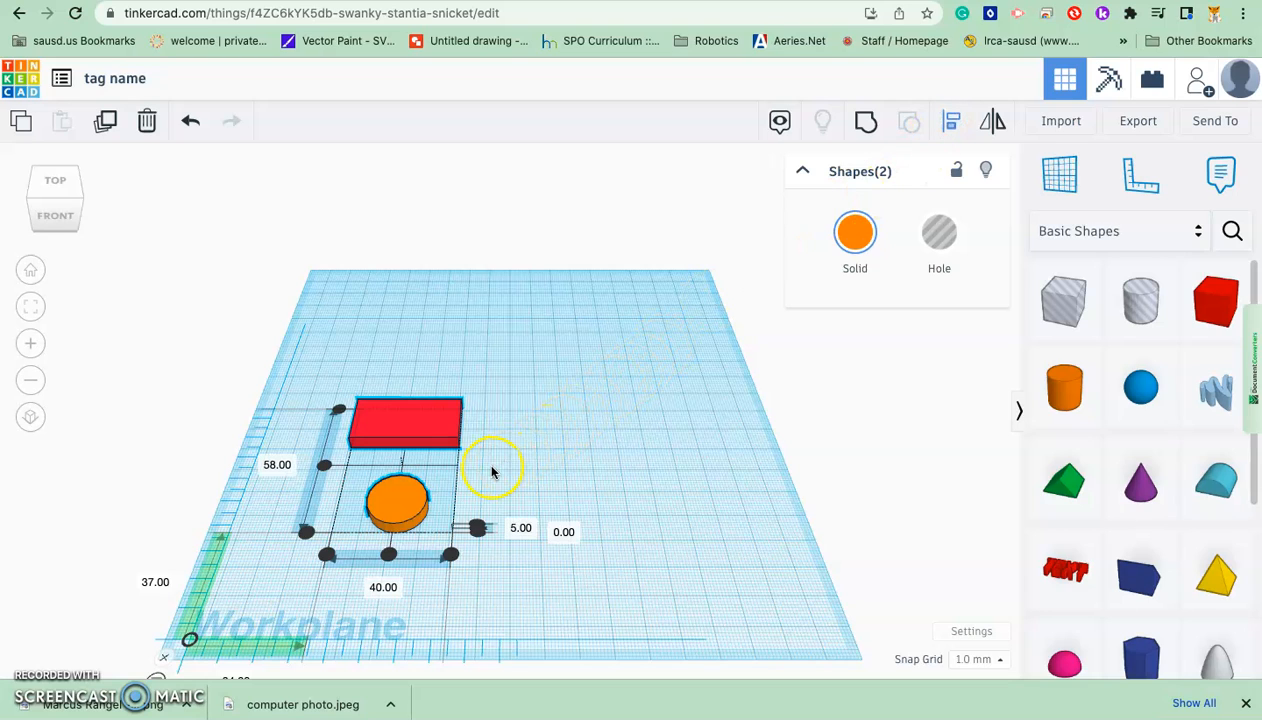
pyautogui.click(323, 468)
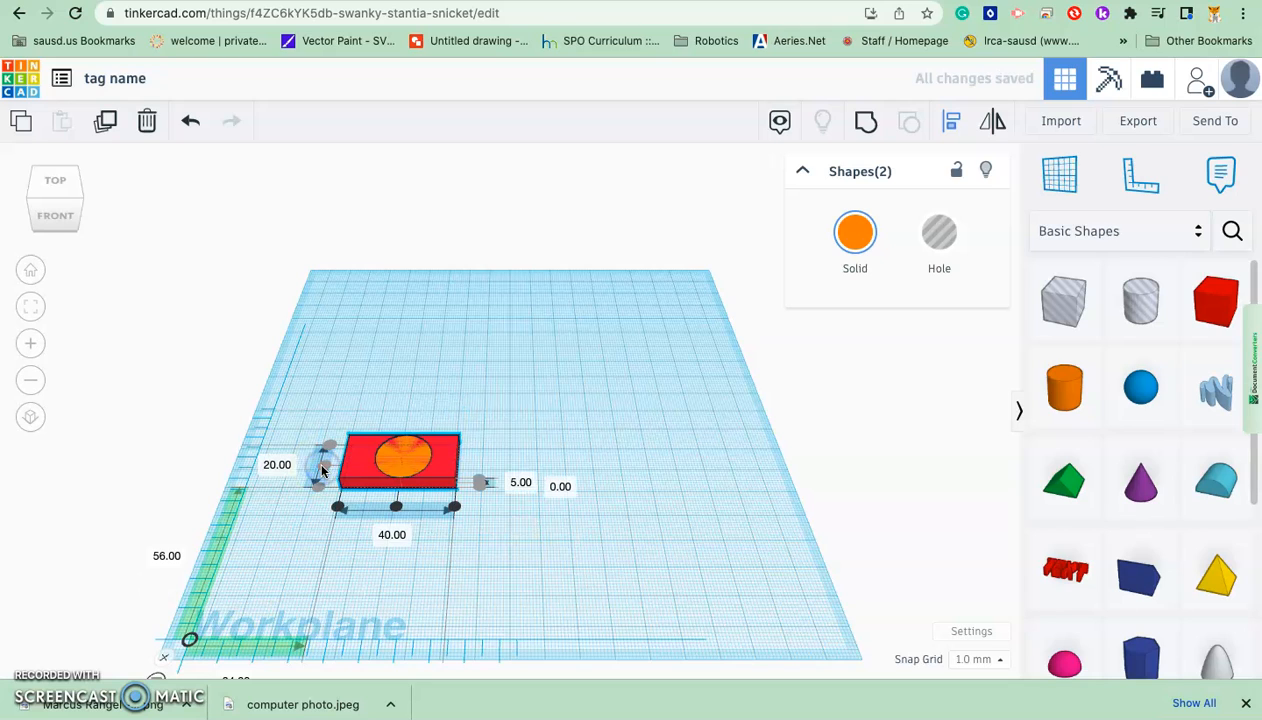
pyautogui.click(453, 509)
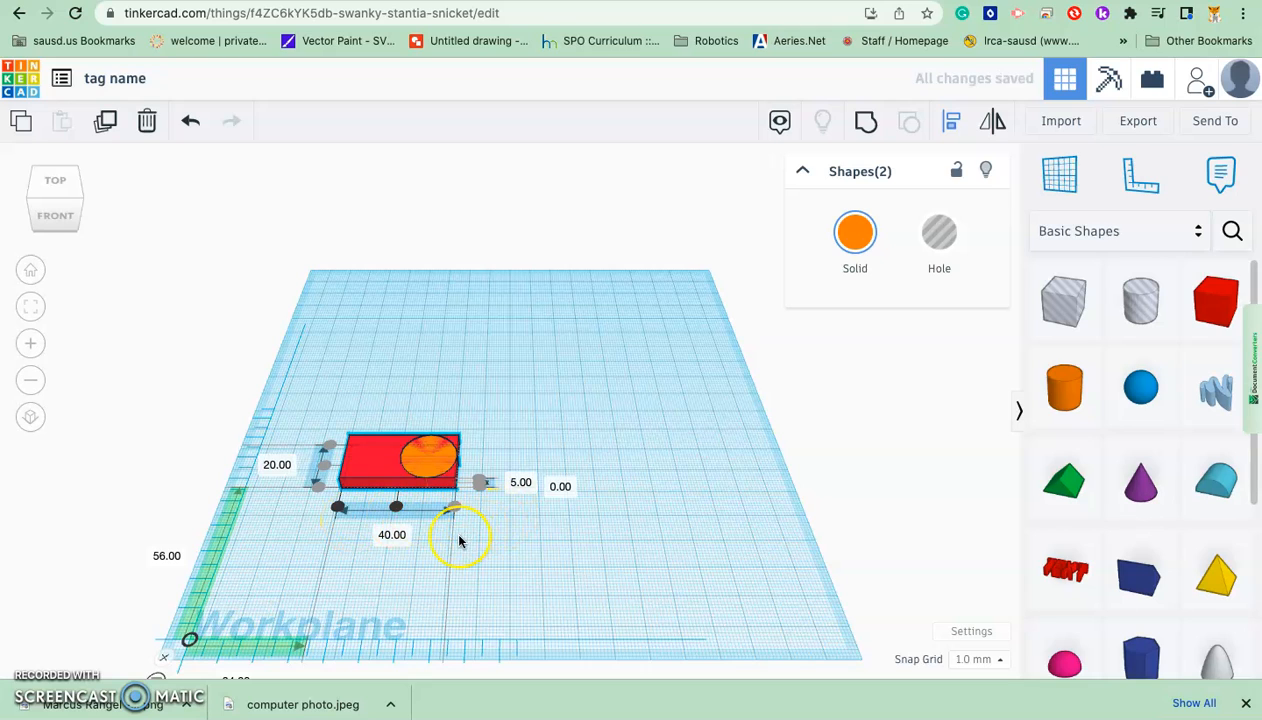
pyautogui.click(543, 377)
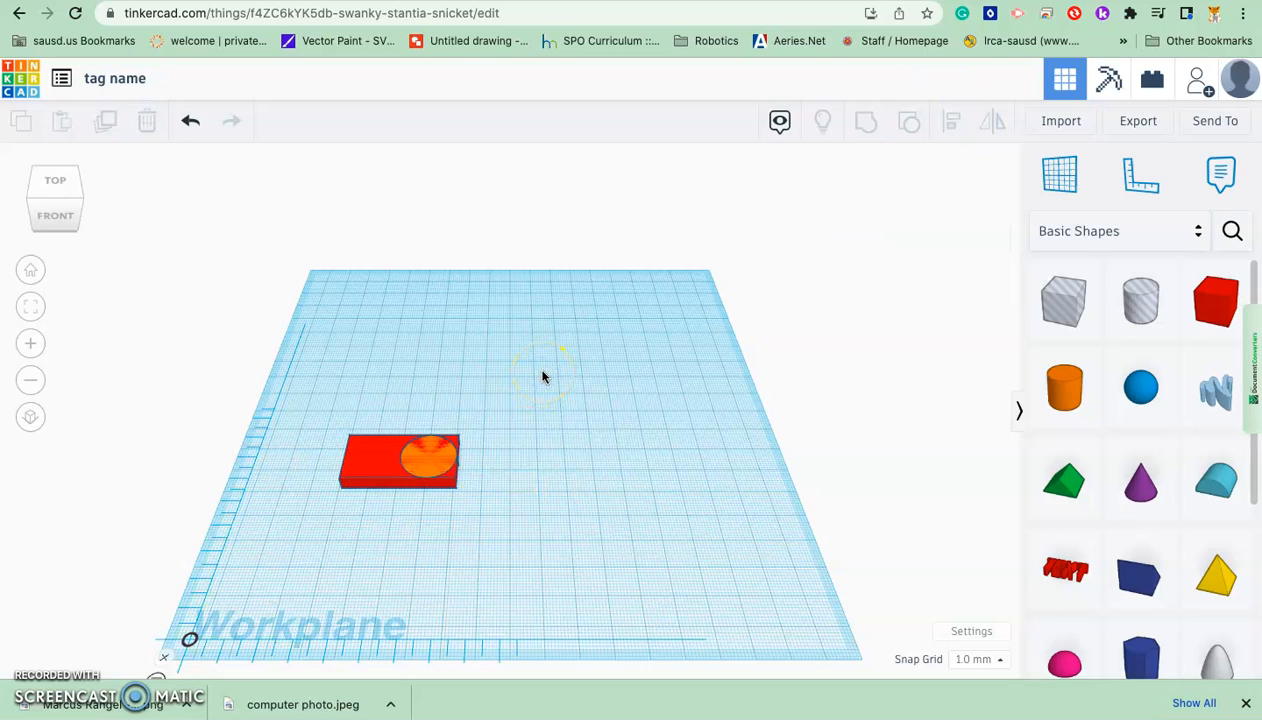
# Step: Move the orange cylinder 10 mm to the right so half of it extends past the red box's right end
pyautogui.click(437, 465)
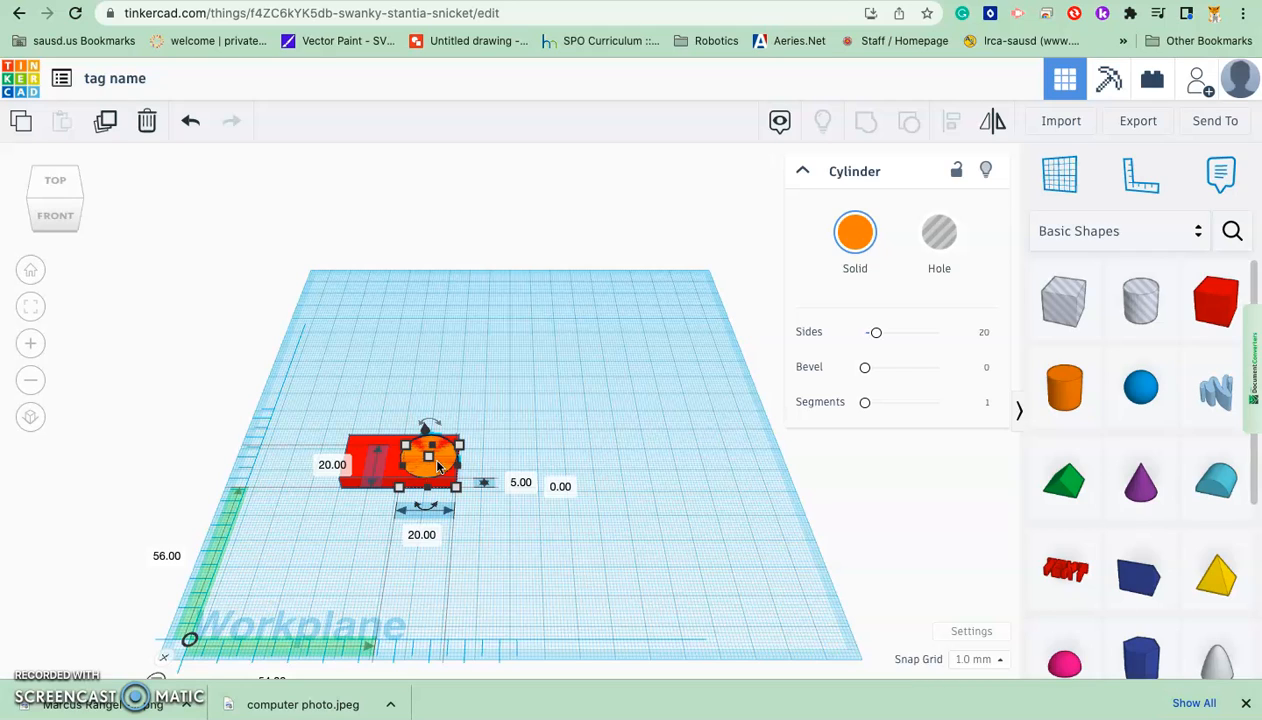
pyautogui.moveTo(437, 466); pyautogui.dragTo(438, 466)
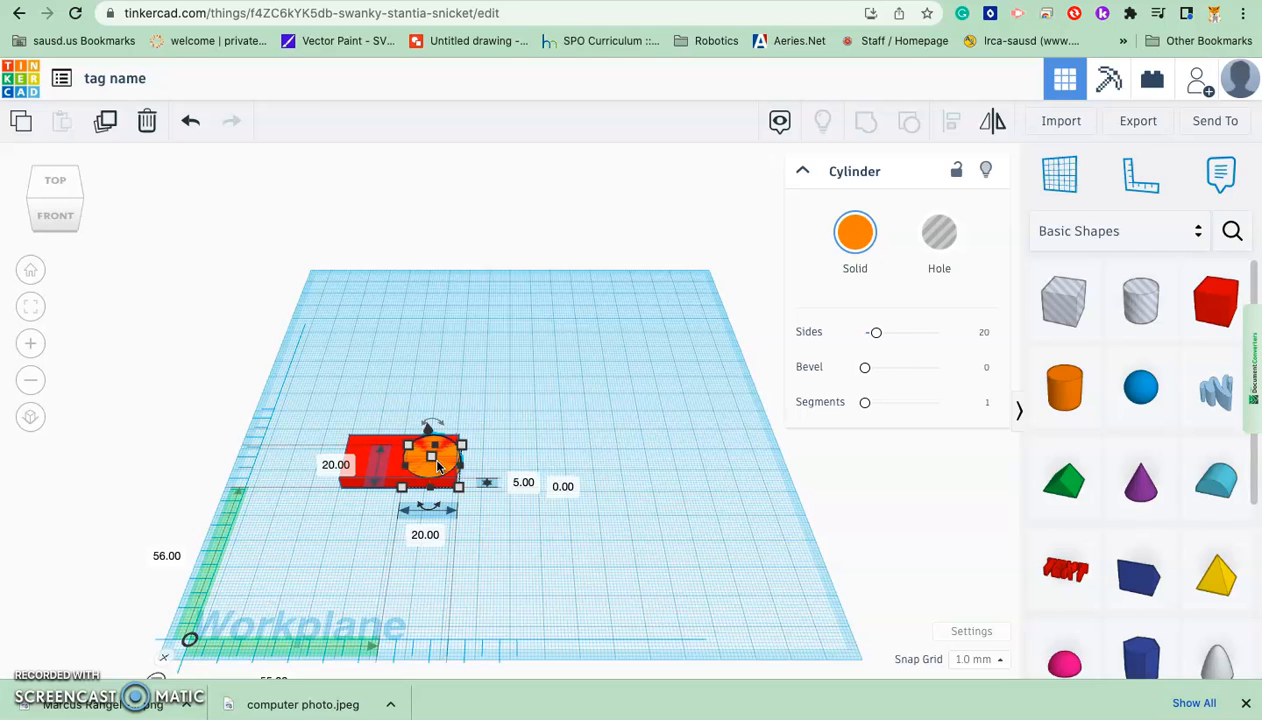
pyautogui.press('Right')
pyautogui.press('Right')
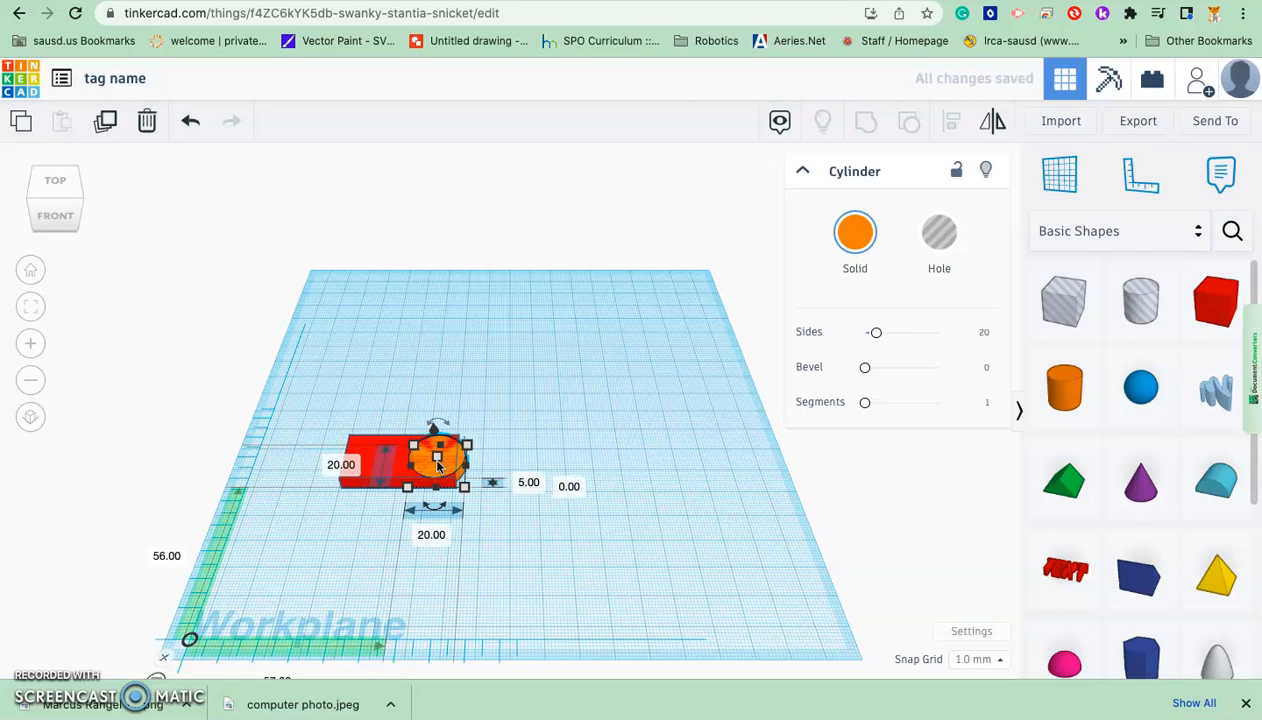
pyautogui.press('Right')
pyautogui.press('Right')
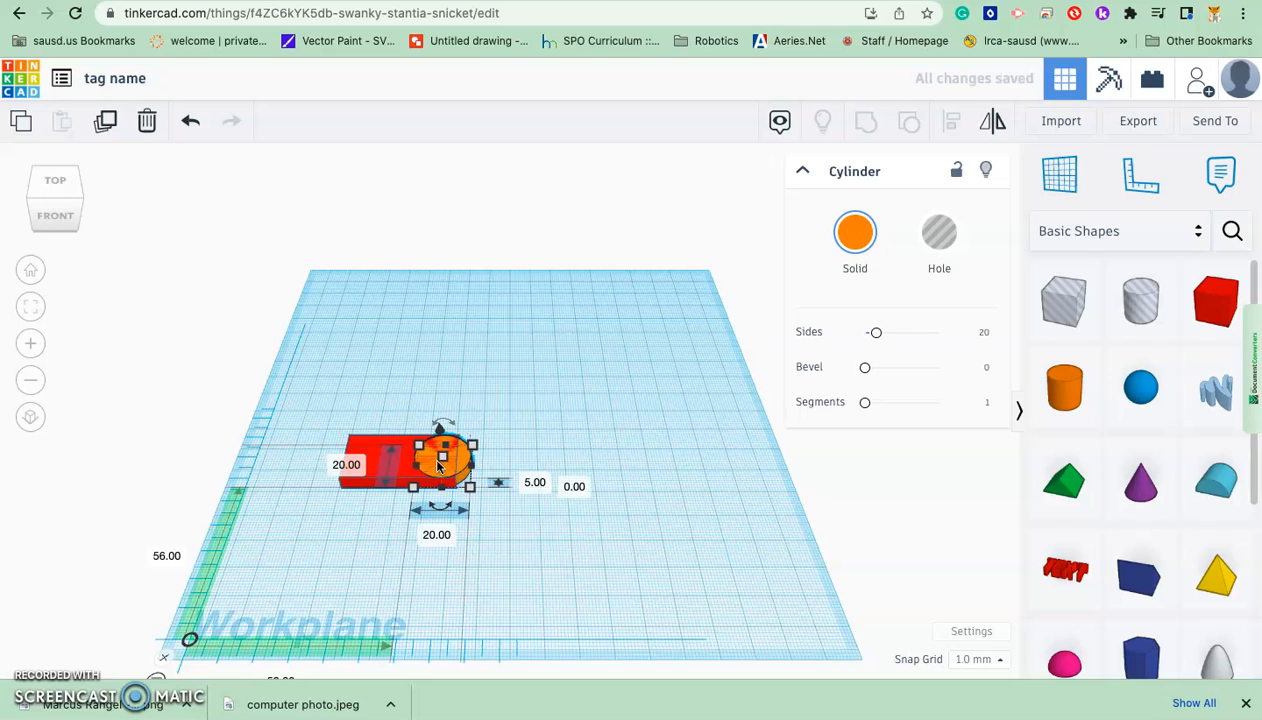
pyautogui.press('Right')
pyautogui.press('Right')
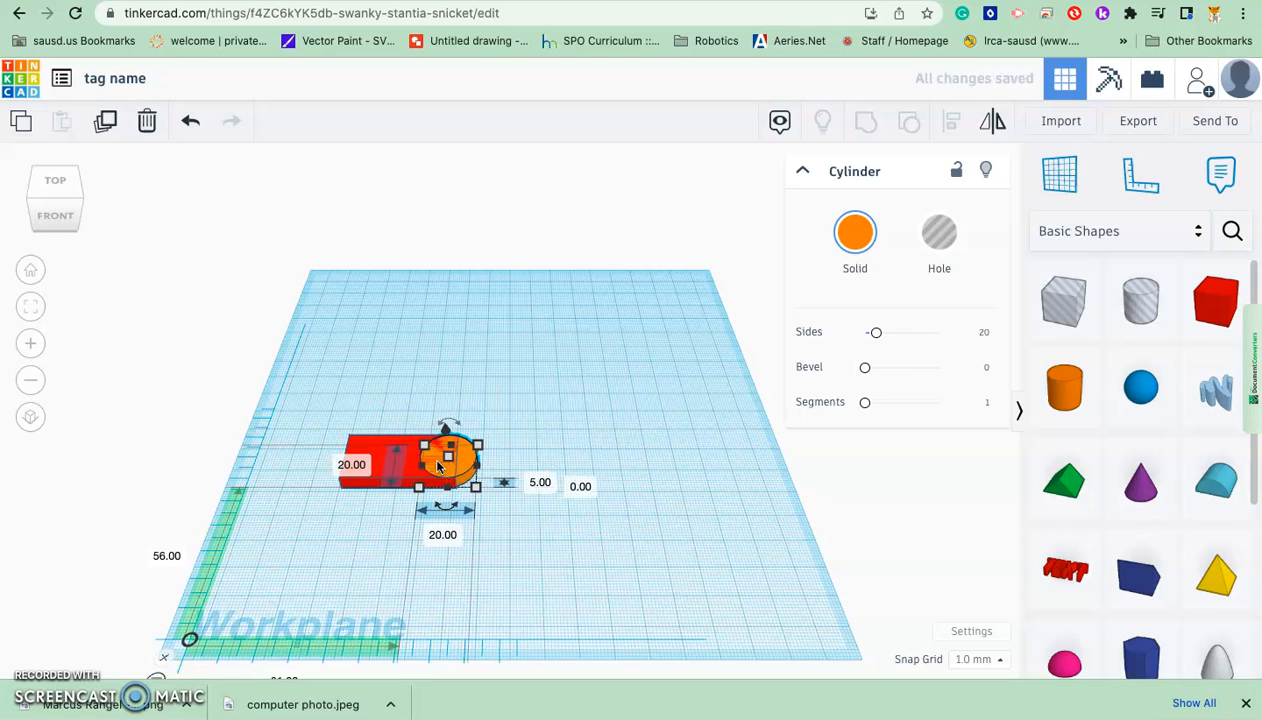
pyautogui.press('Right')
pyautogui.press('Right')
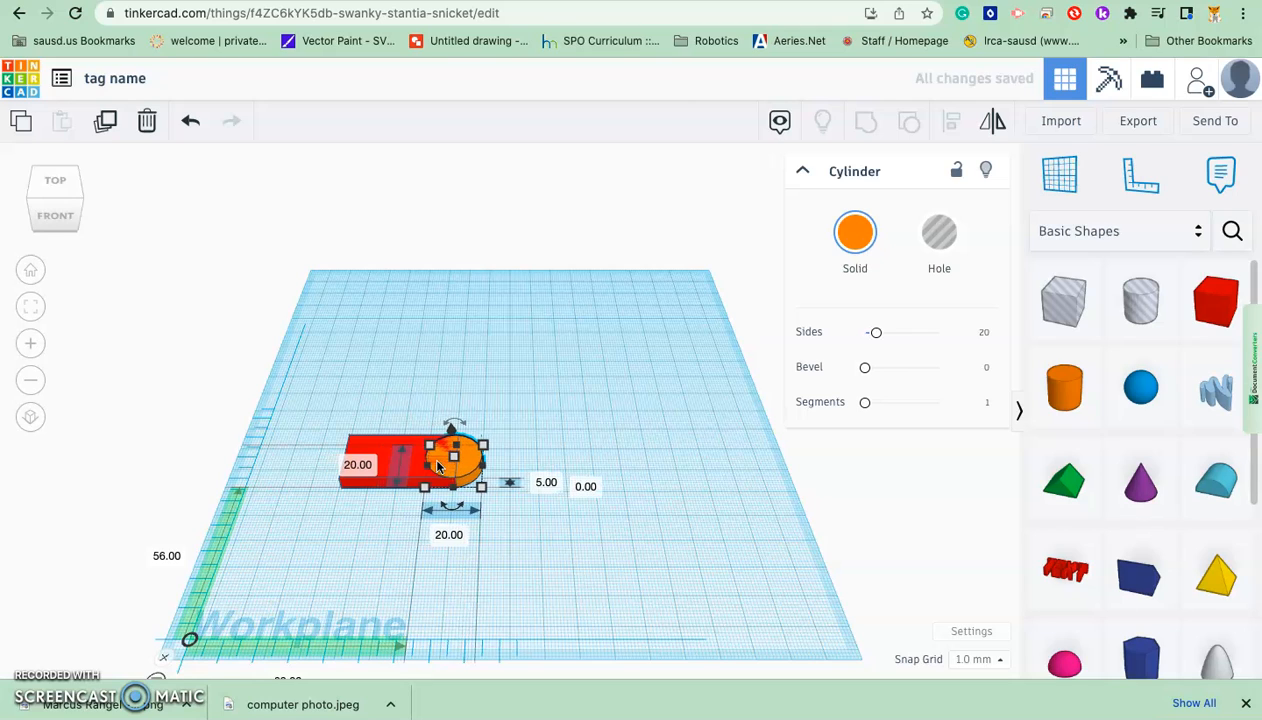
pyautogui.press('Right')
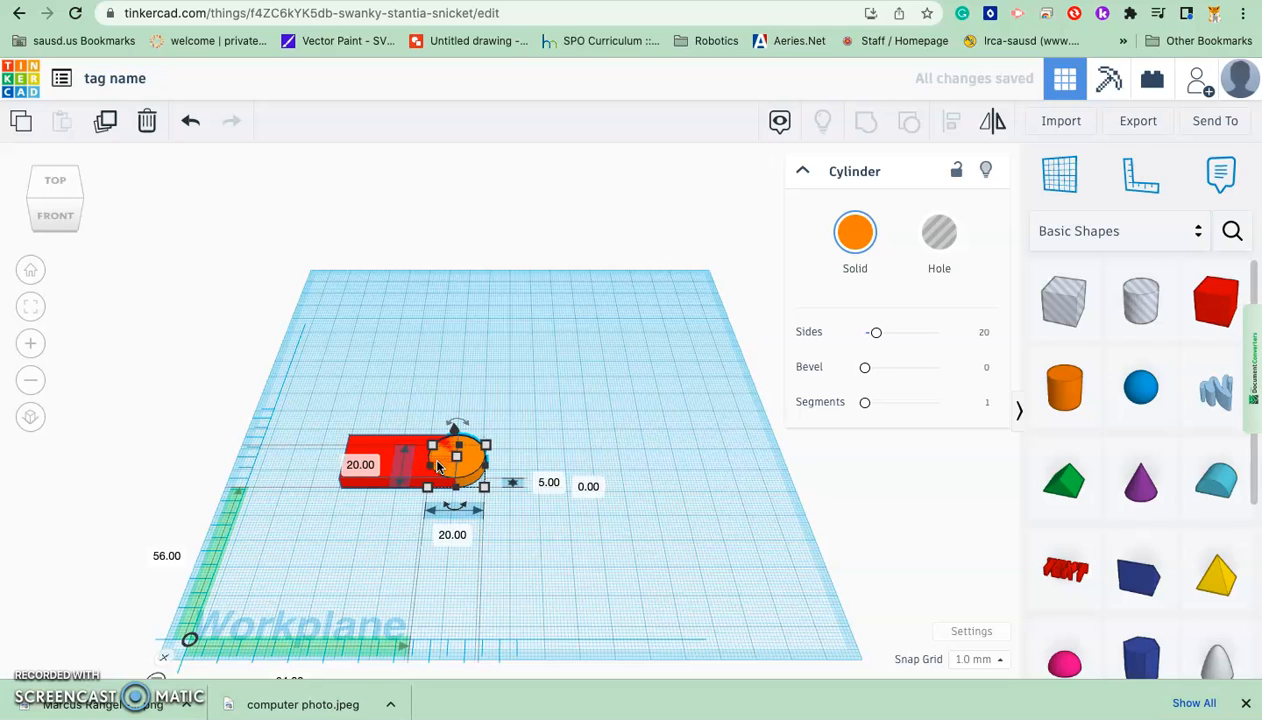
pyautogui.click(524, 336)
# Step: Duplicate the cylinder and move the copy 40 mm to the left so half of it extends past the box's left end
pyautogui.click(471, 457)
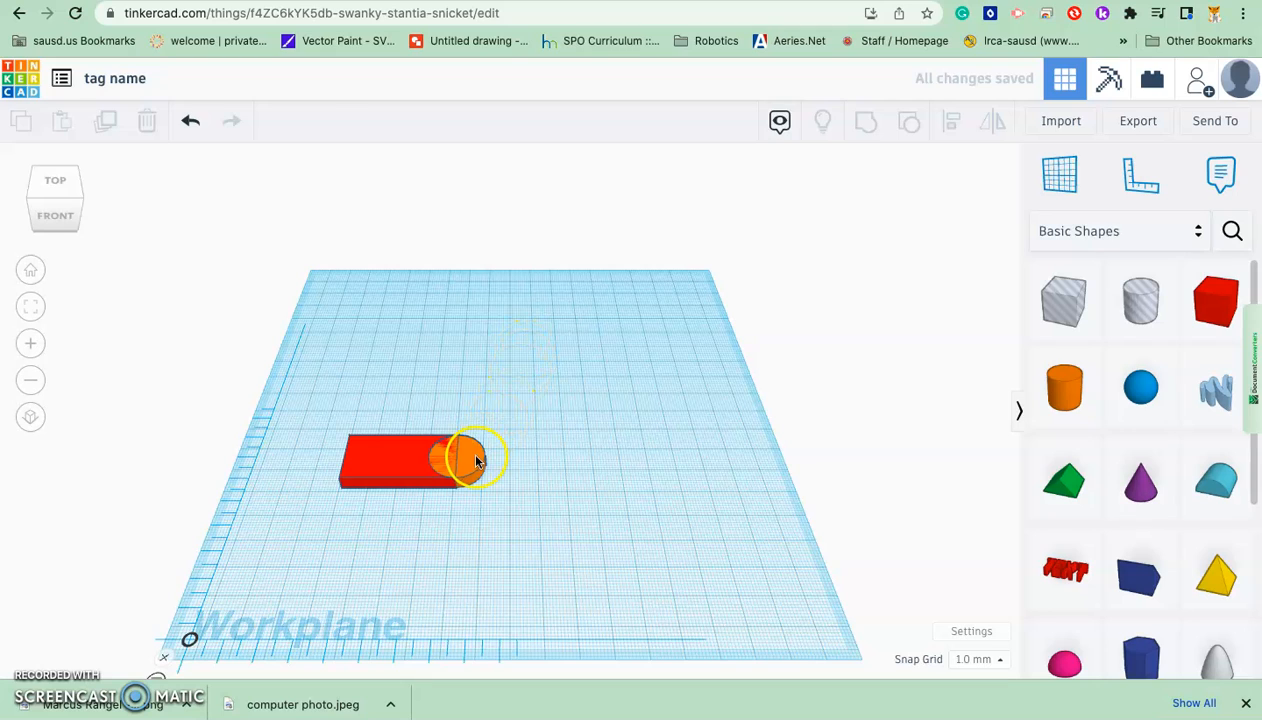
pyautogui.click(477, 461)
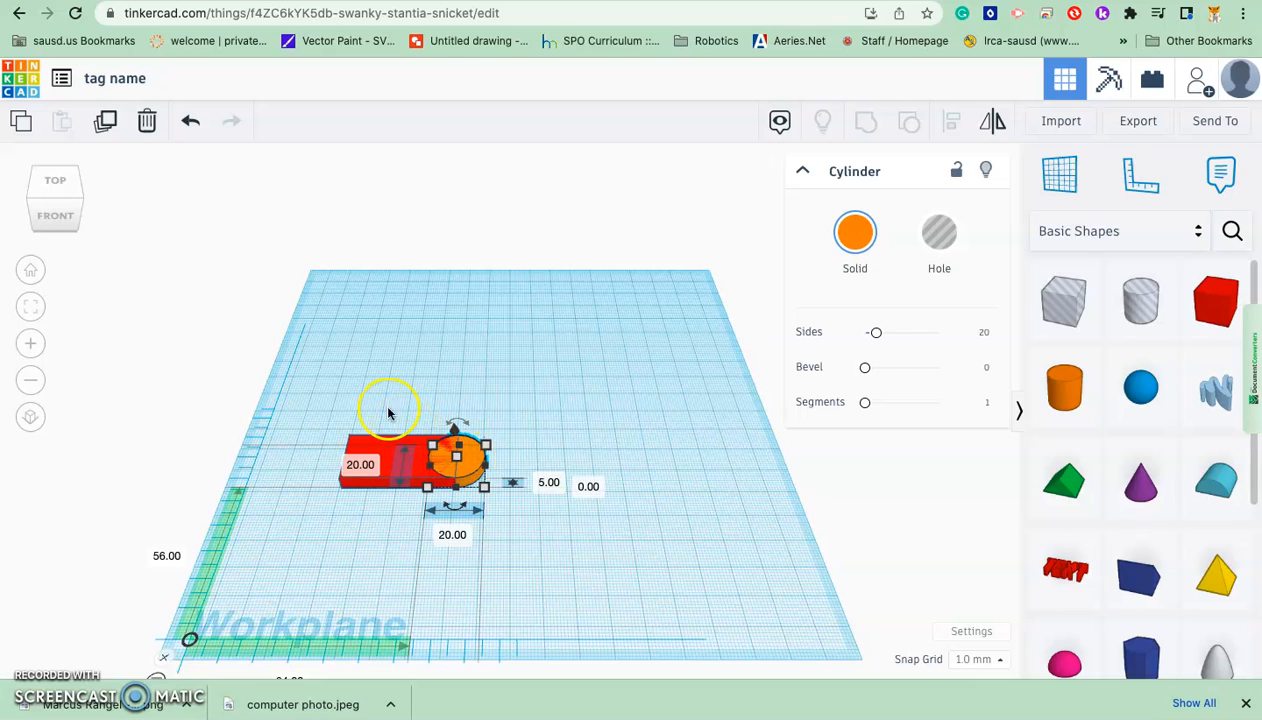
pyautogui.click(108, 124)
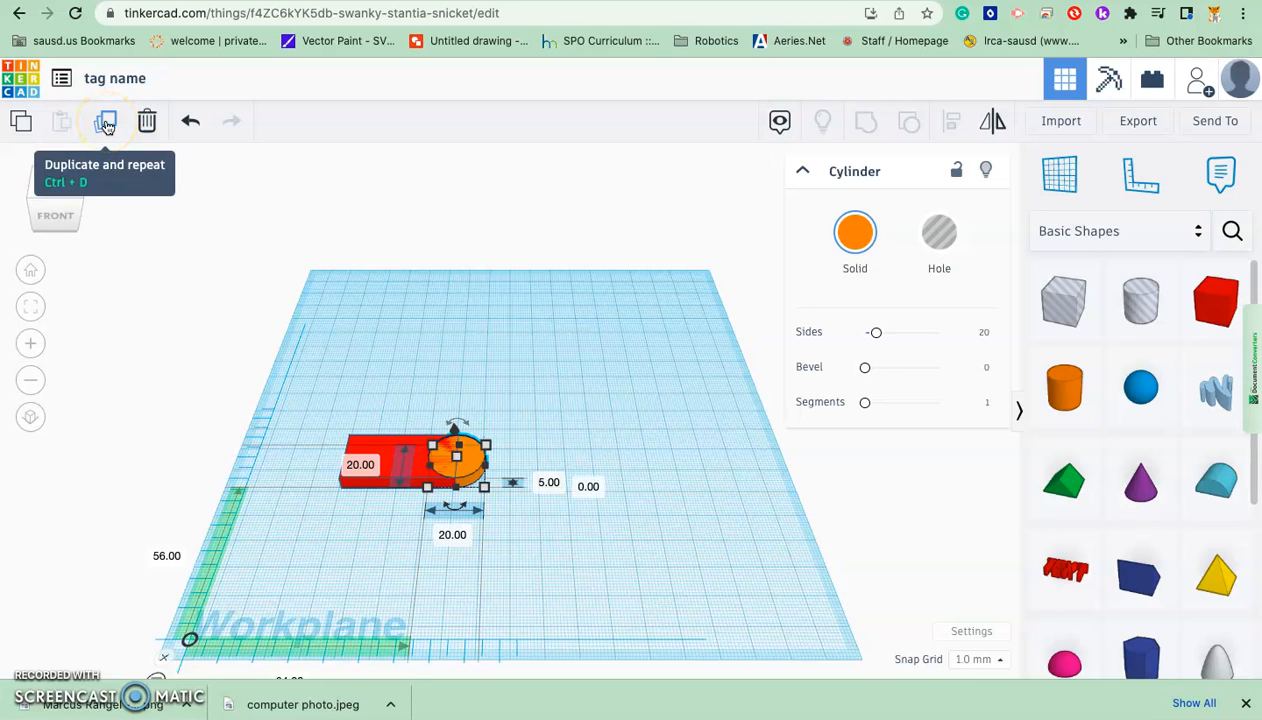
pyautogui.click(108, 124)
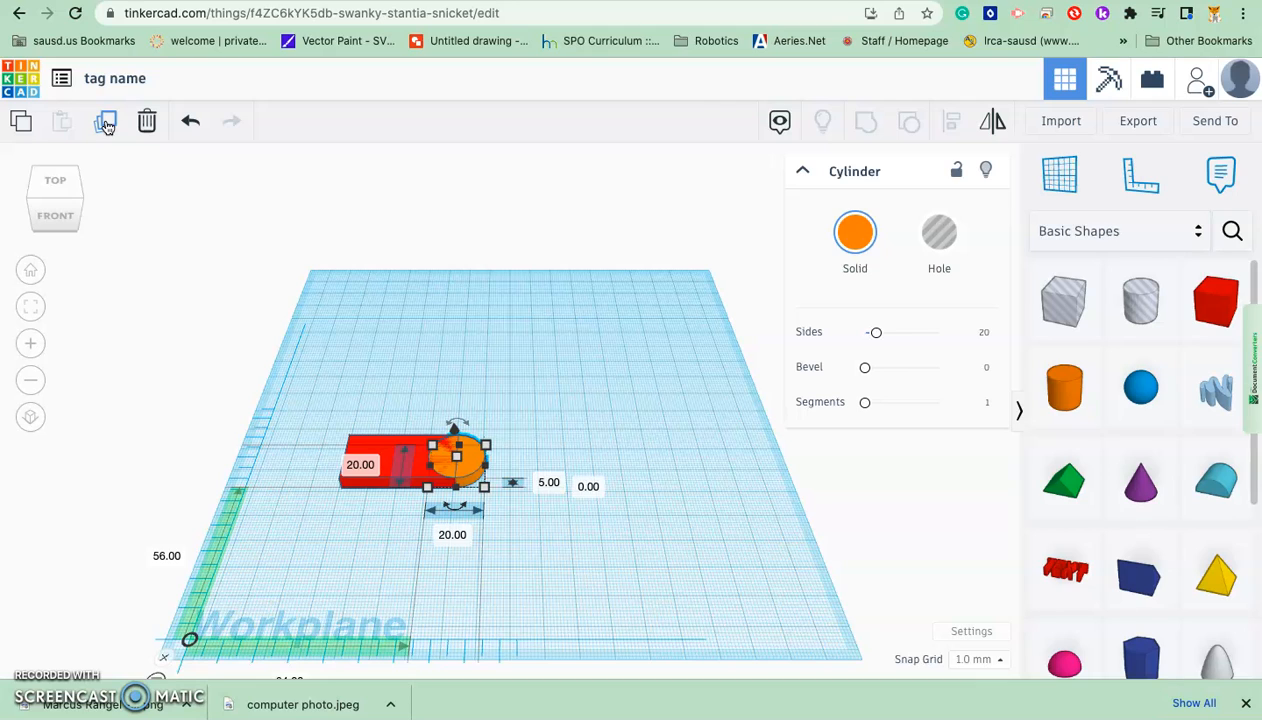
pyautogui.click(106, 122)
pyautogui.click(106, 122)
pyautogui.click(106, 122)
pyautogui.click(106, 122)
pyautogui.click(106, 122)
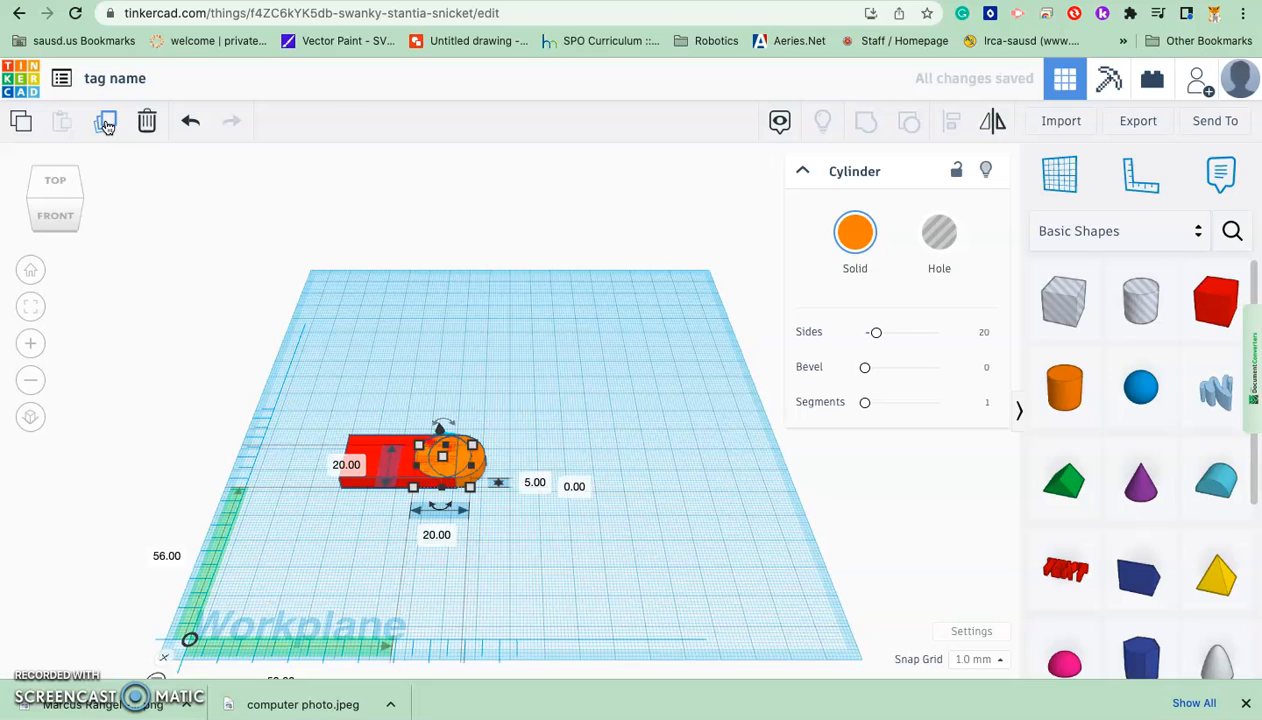
pyautogui.click(106, 122)
pyautogui.click(106, 122)
pyautogui.click(106, 122)
pyautogui.click(106, 122)
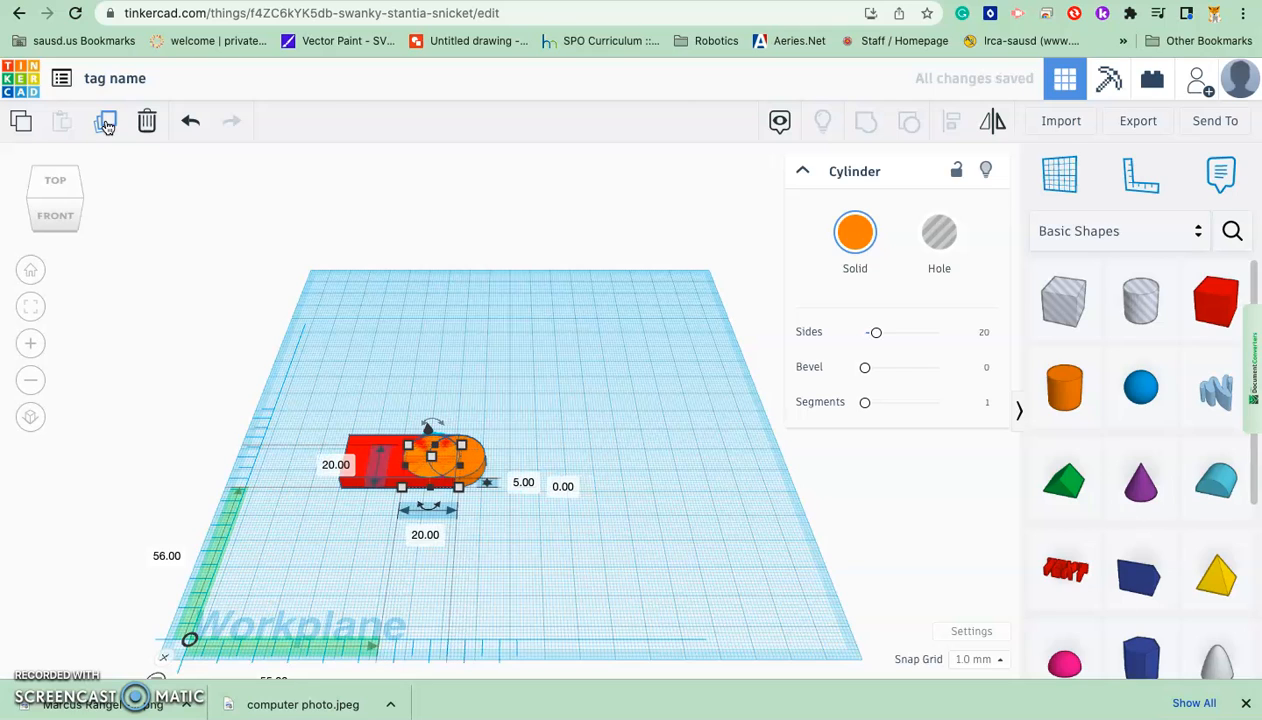
pyautogui.click(106, 122)
pyautogui.click(106, 122)
pyautogui.click(106, 122)
pyautogui.click(106, 122)
pyautogui.click(106, 122)
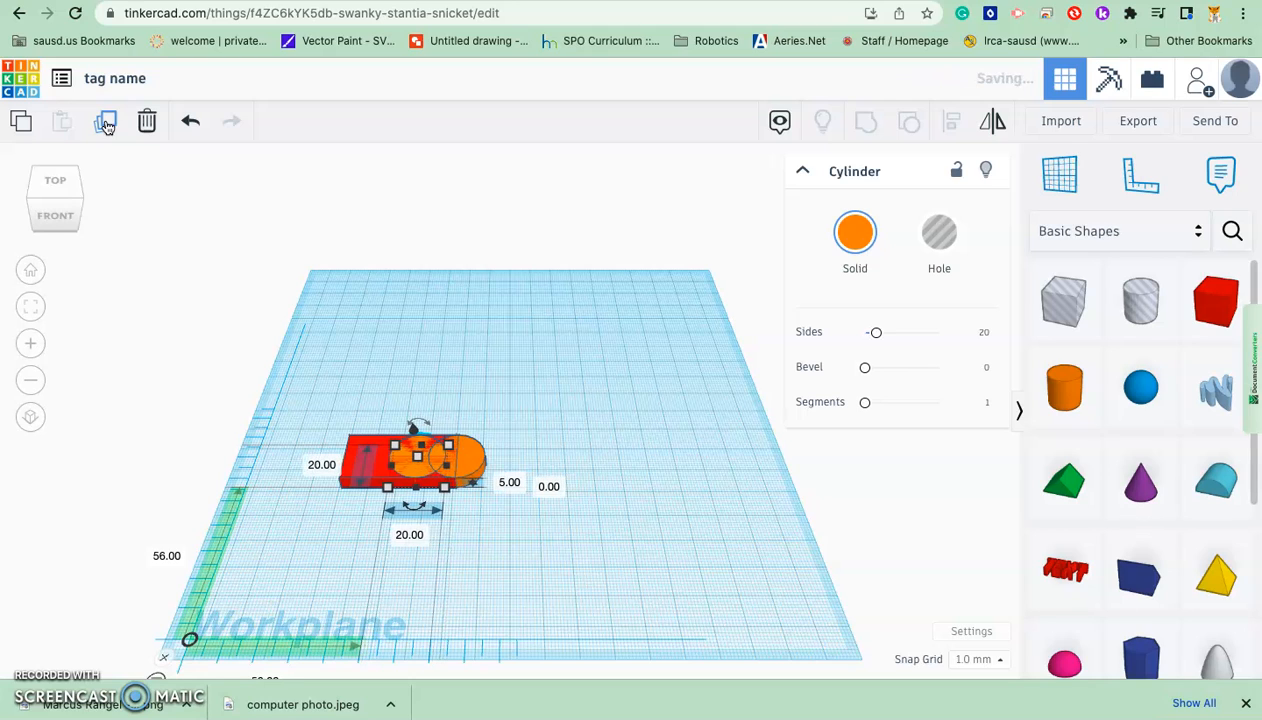
pyautogui.click(106, 122)
pyautogui.click(106, 122)
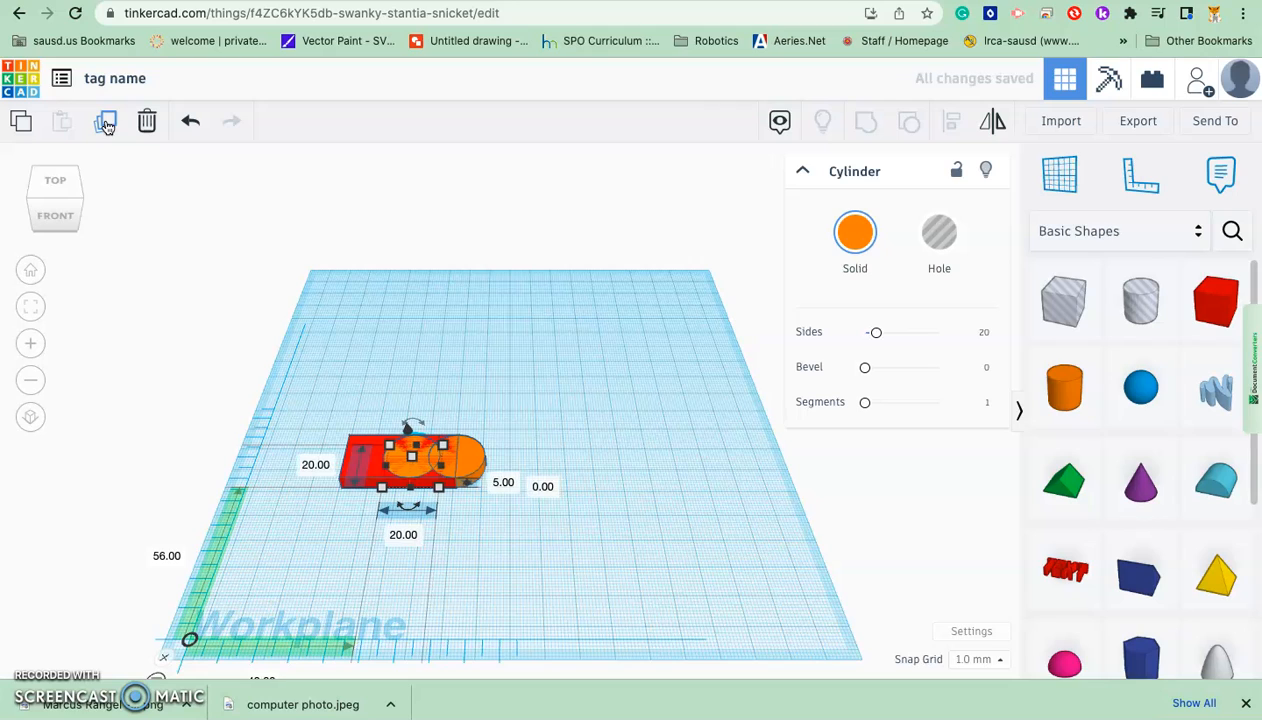
pyautogui.click(106, 122)
pyautogui.click(106, 122)
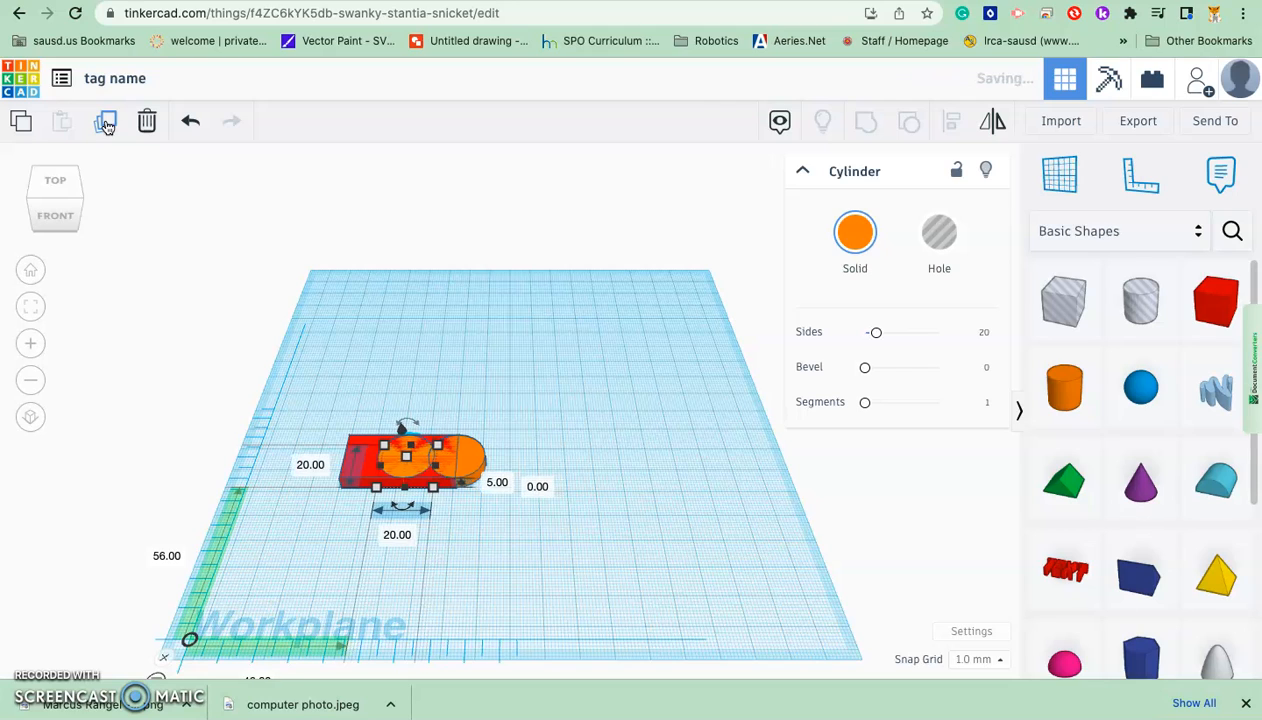
pyautogui.click(106, 122)
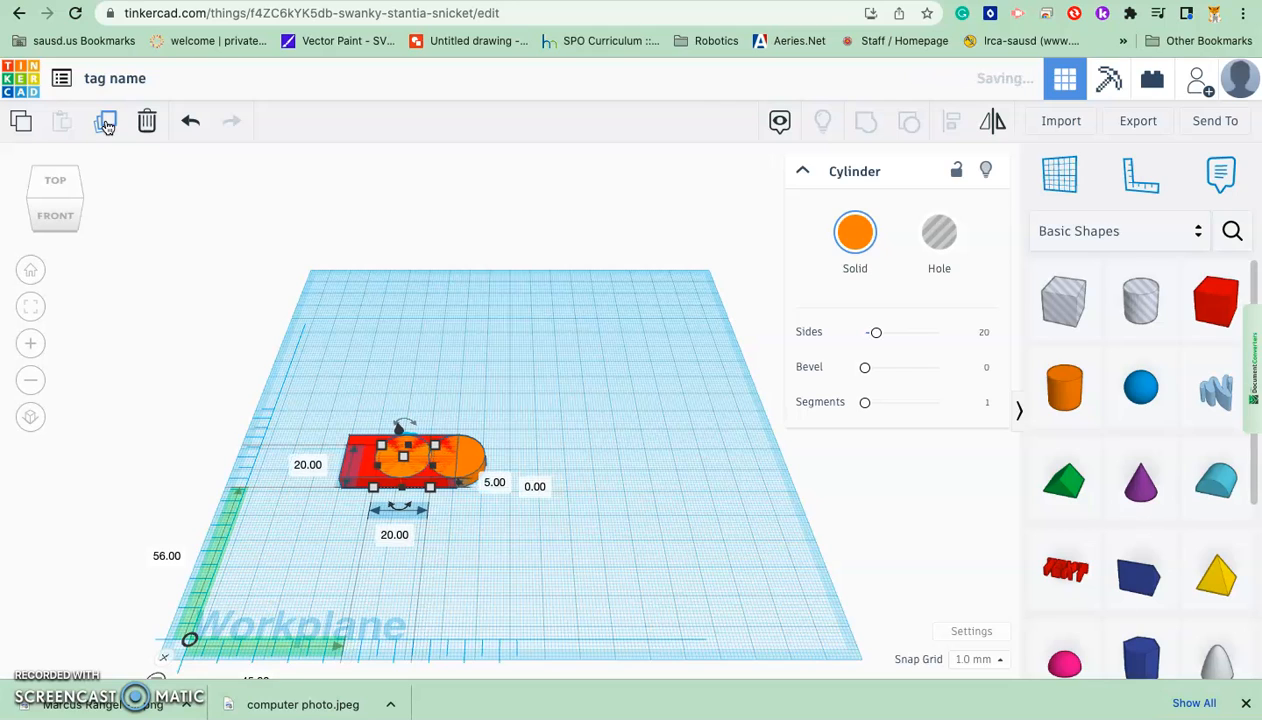
pyautogui.click(106, 122)
pyautogui.click(106, 122)
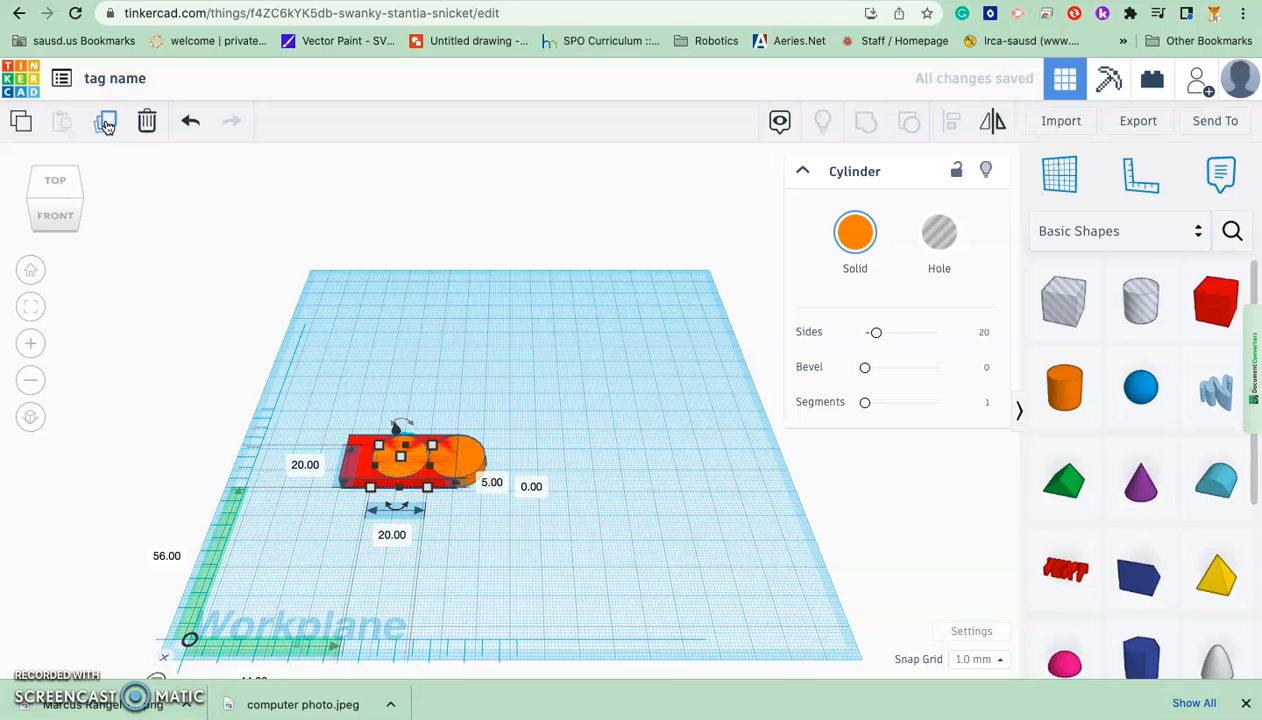
pyautogui.click(106, 122)
pyautogui.click(106, 122)
pyautogui.click(106, 122)
pyautogui.click(106, 122)
pyautogui.click(106, 122)
pyautogui.click(106, 122)
pyautogui.click(106, 122)
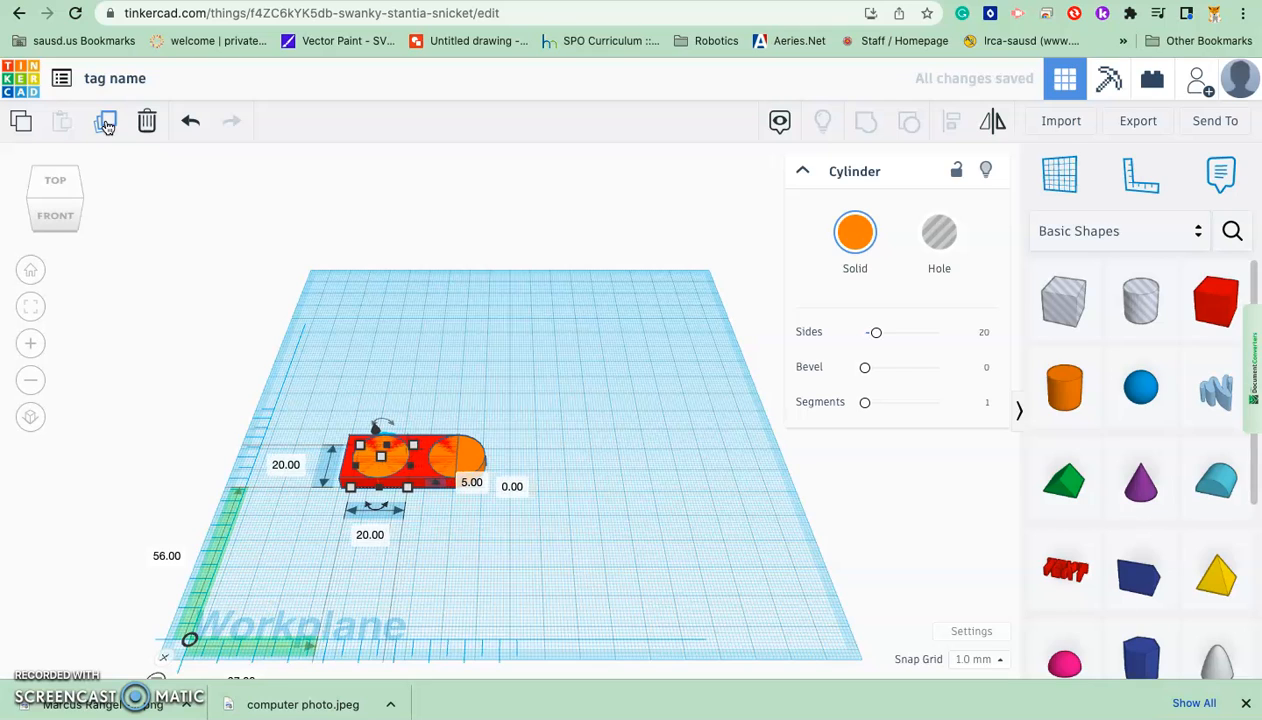
pyautogui.click(106, 122)
pyautogui.click(106, 122)
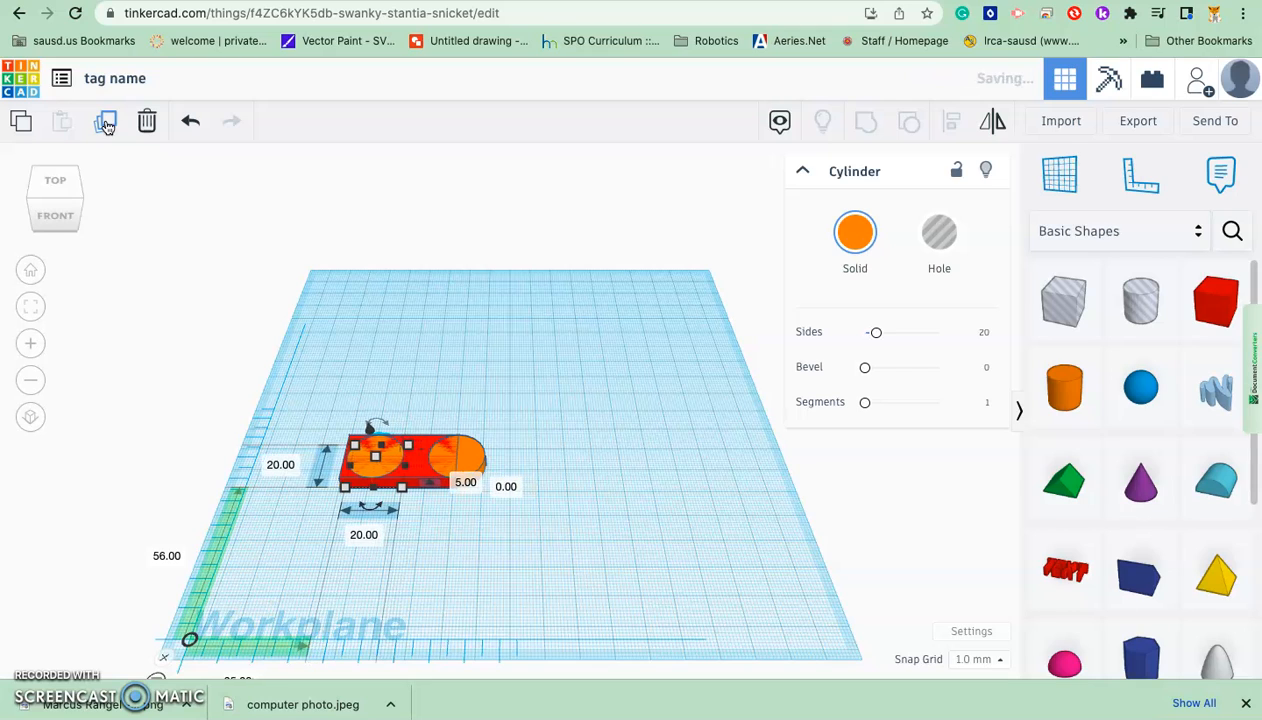
pyautogui.click(106, 122)
pyautogui.click(106, 122)
pyautogui.click(106, 122)
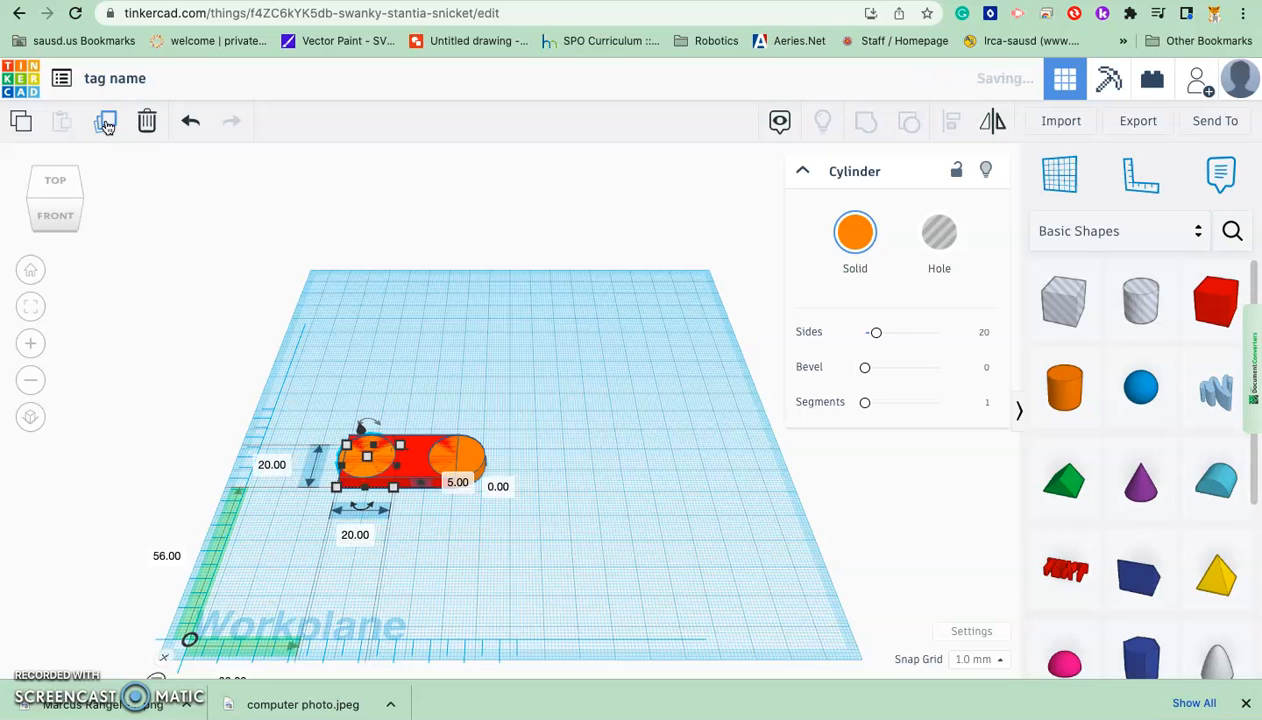
pyautogui.click(106, 122)
pyautogui.click(106, 122)
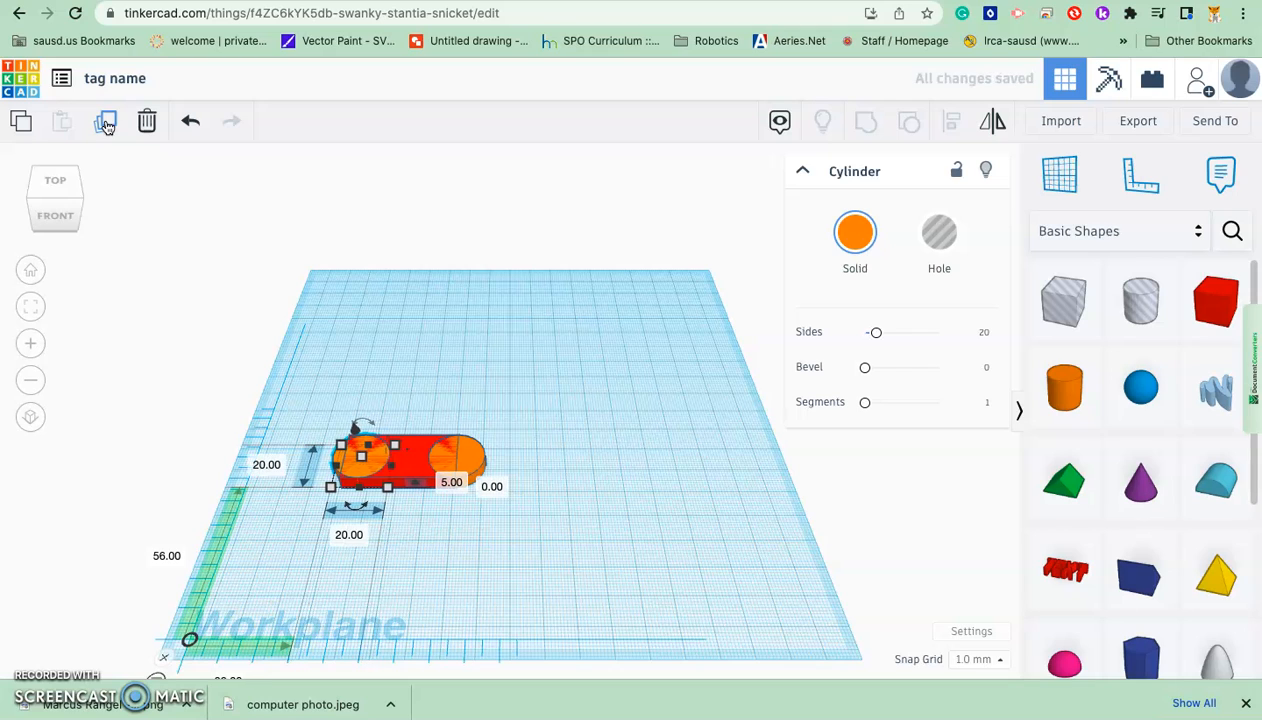
pyautogui.click(106, 122)
pyautogui.click(106, 122)
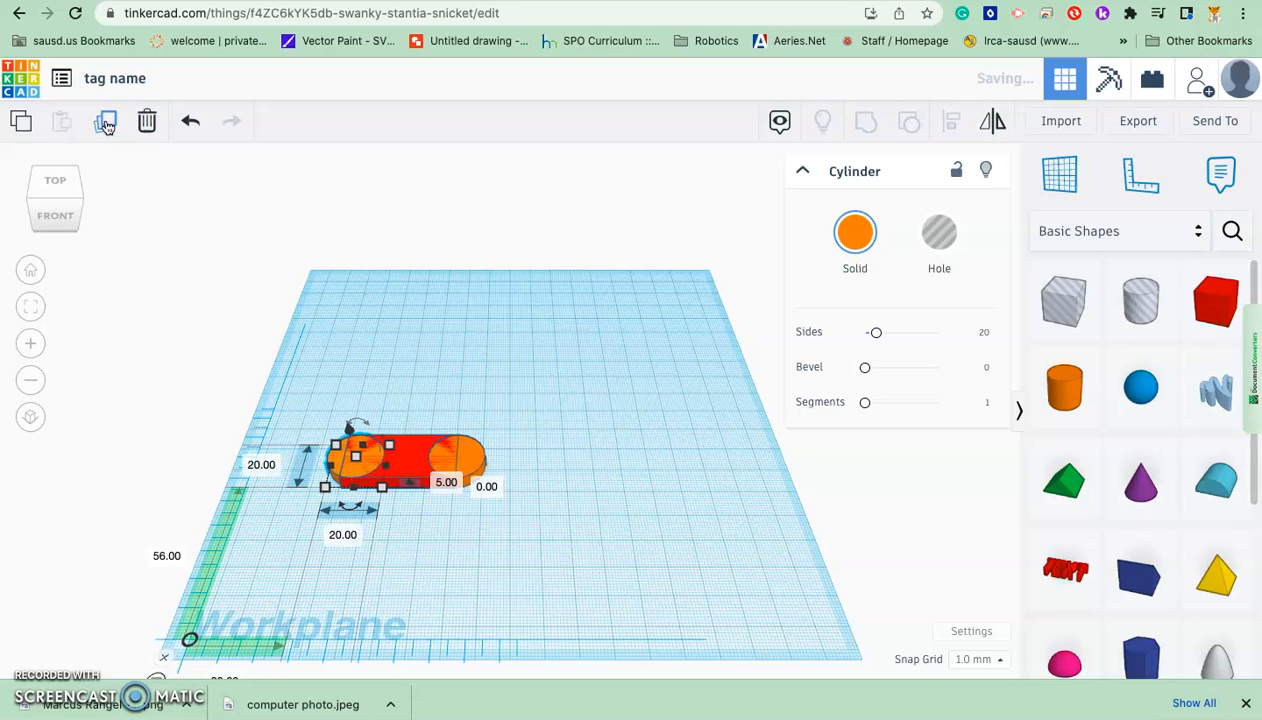
pyautogui.click(106, 122)
pyautogui.click(106, 122)
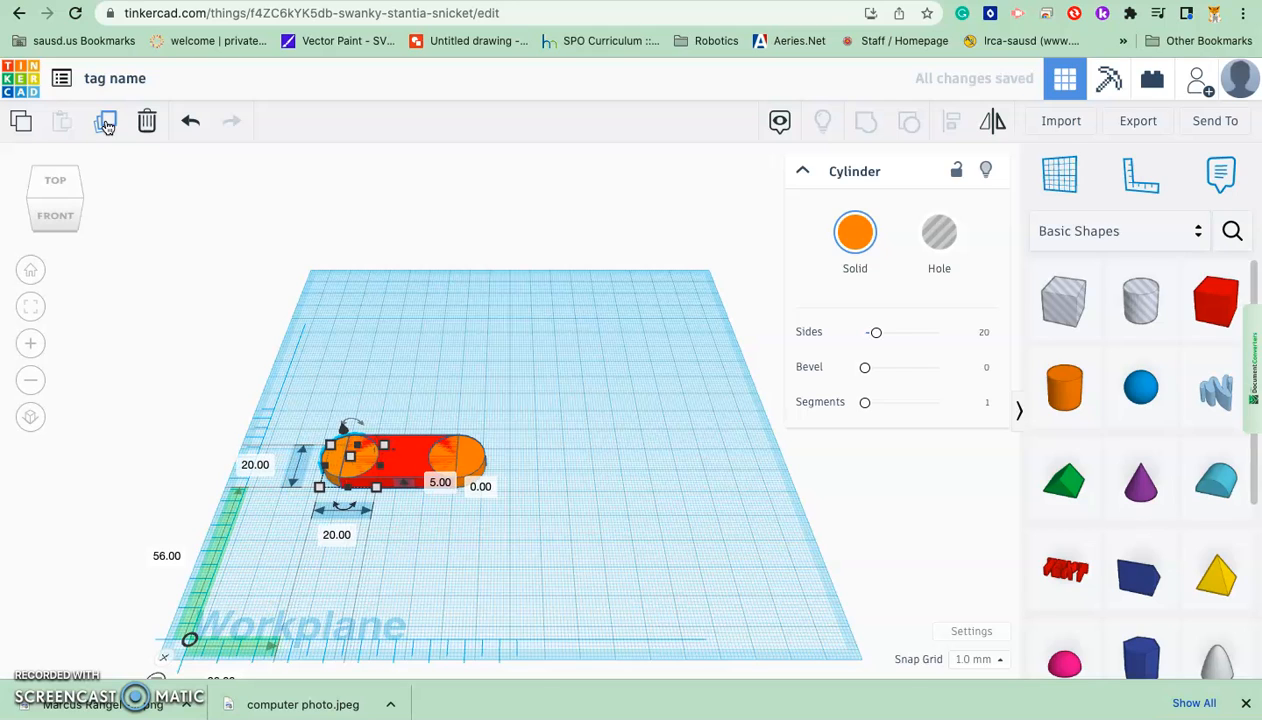
pyautogui.click(106, 122)
pyautogui.click(106, 122)
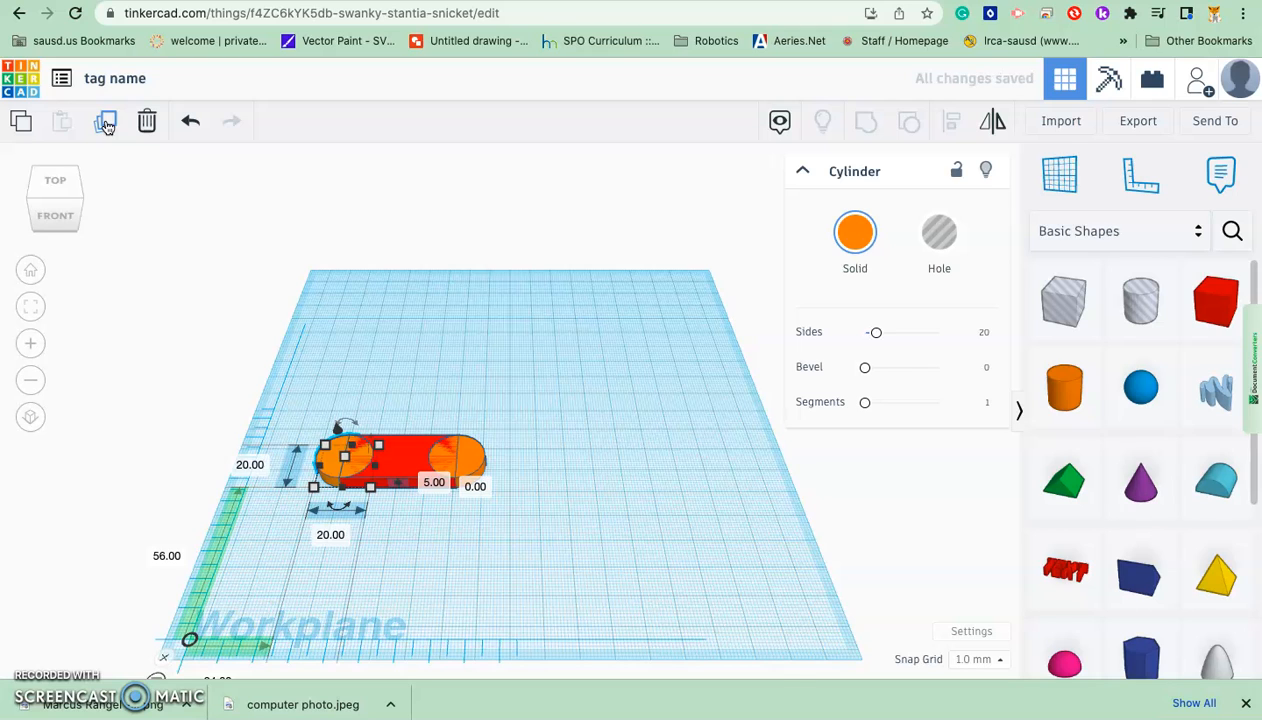
# Step: Group the red box and both end cylinders into one solid shape
pyautogui.click(361, 371)
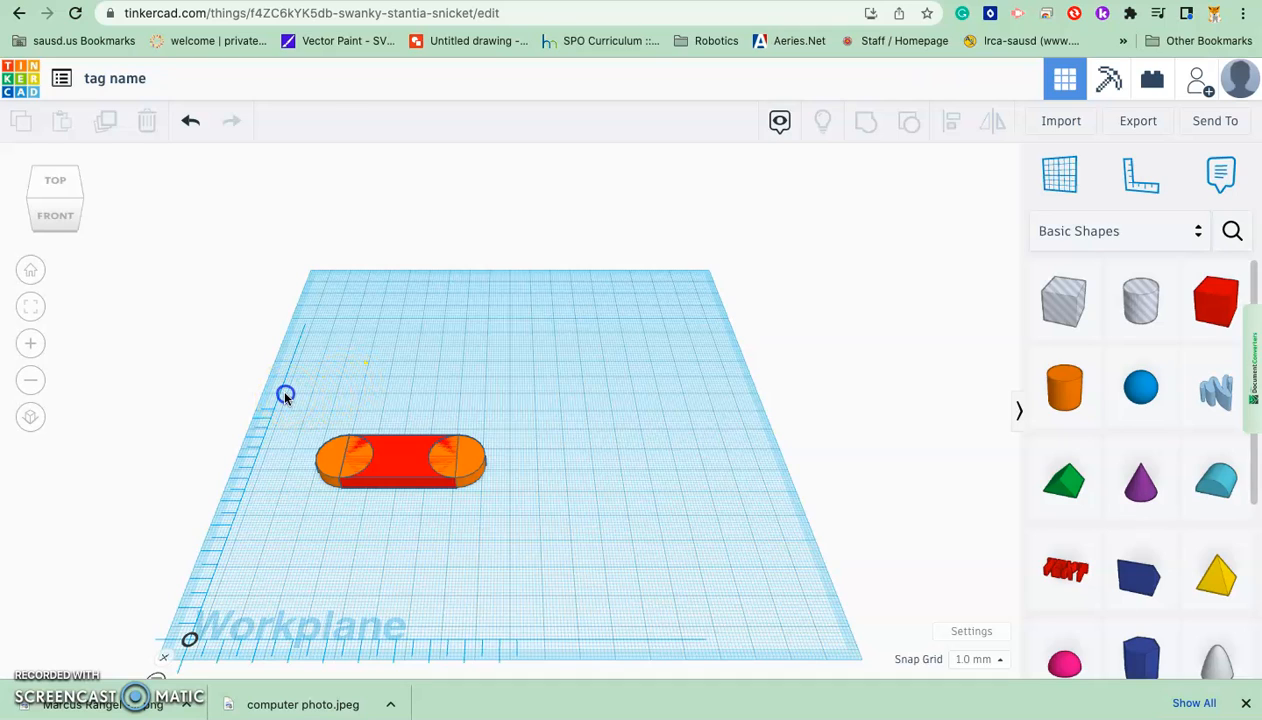
pyautogui.moveTo(285, 395); pyautogui.dragTo(544, 535)
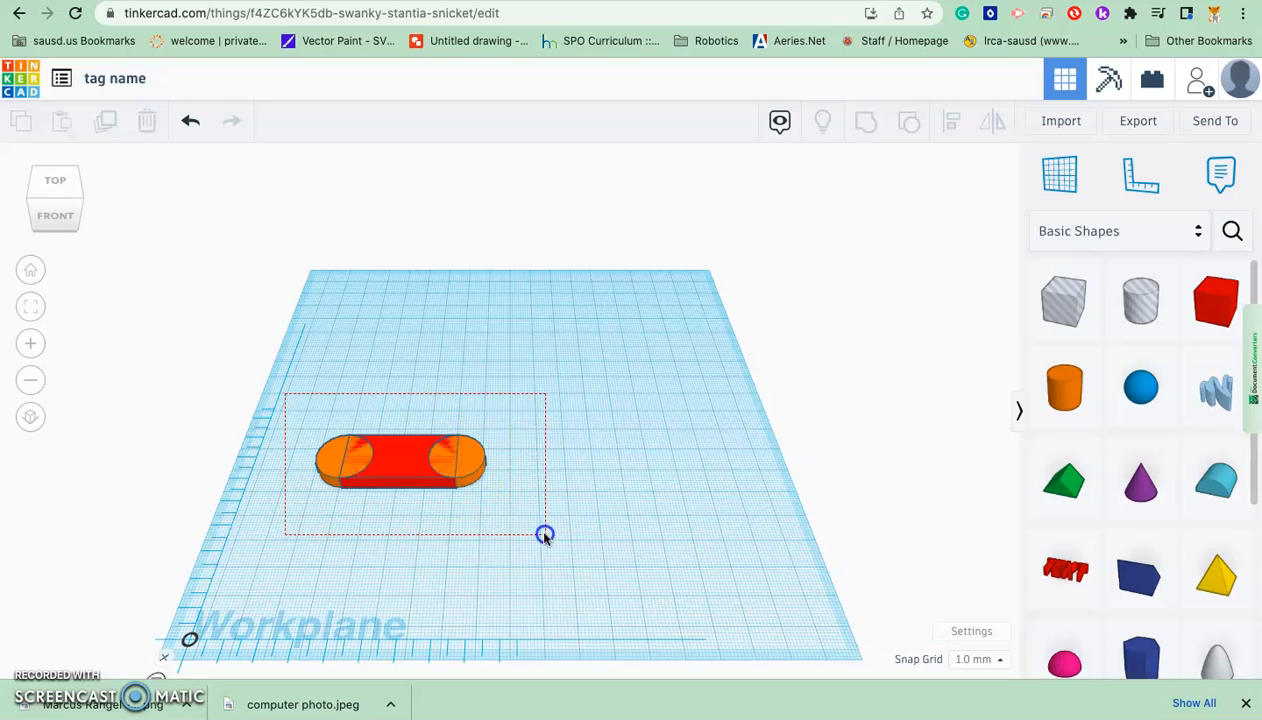
pyautogui.moveTo(544, 535); pyautogui.dragTo(544, 535)
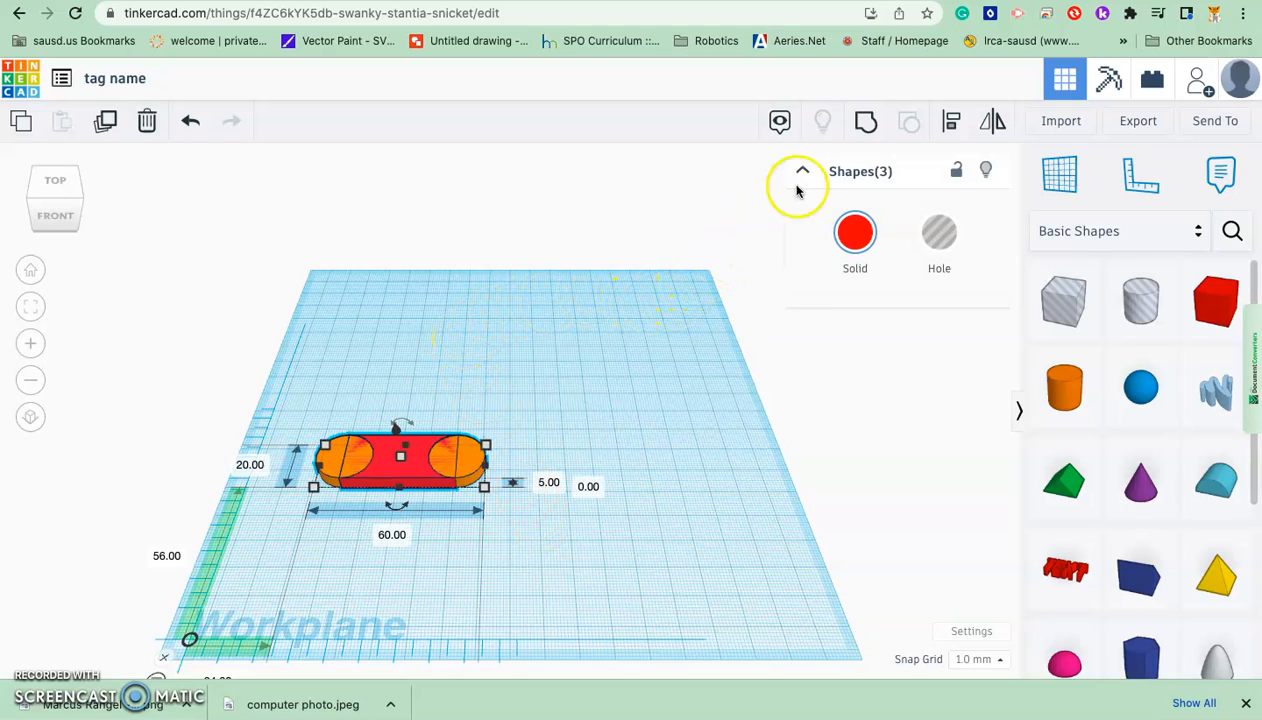
pyautogui.click(864, 122)
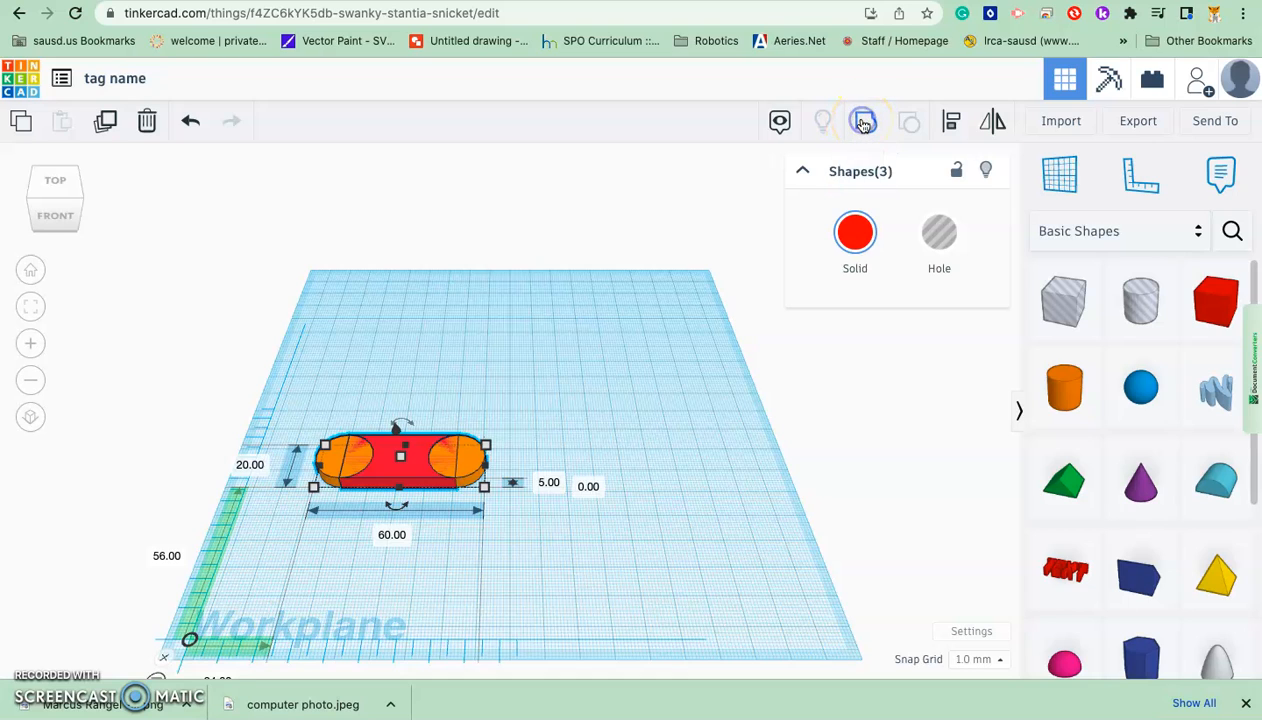
pyautogui.click(548, 330)
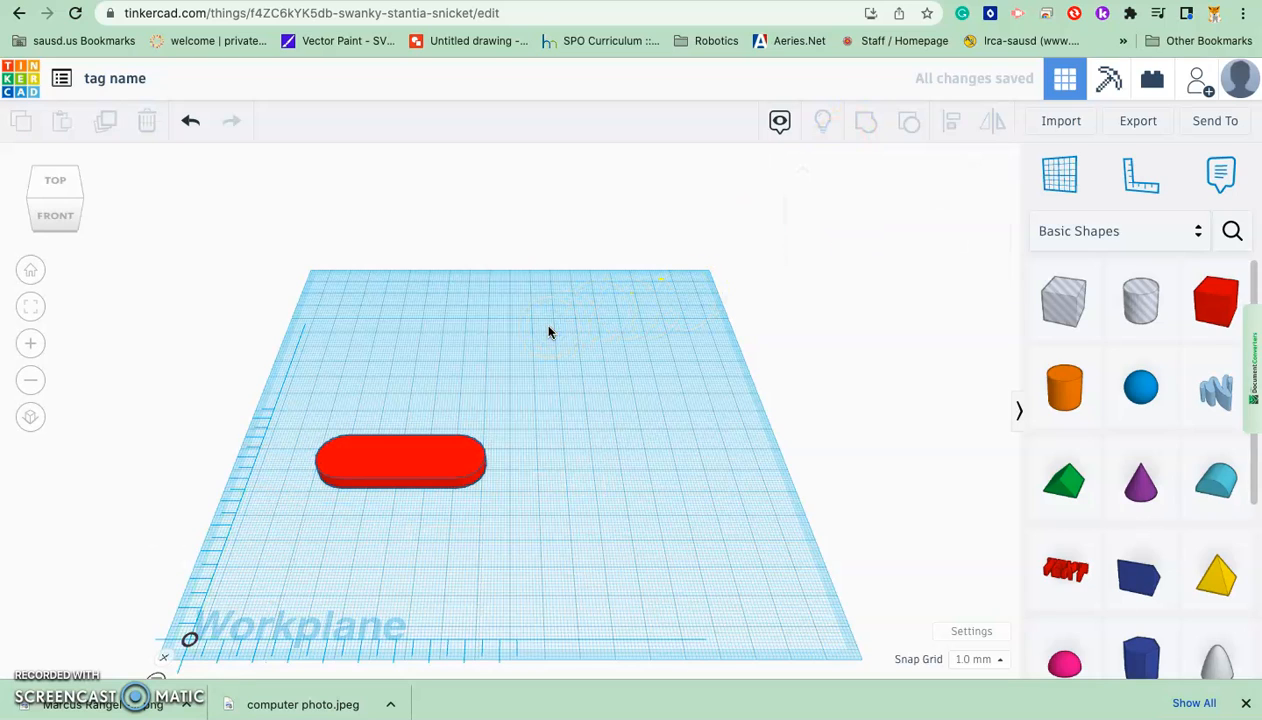